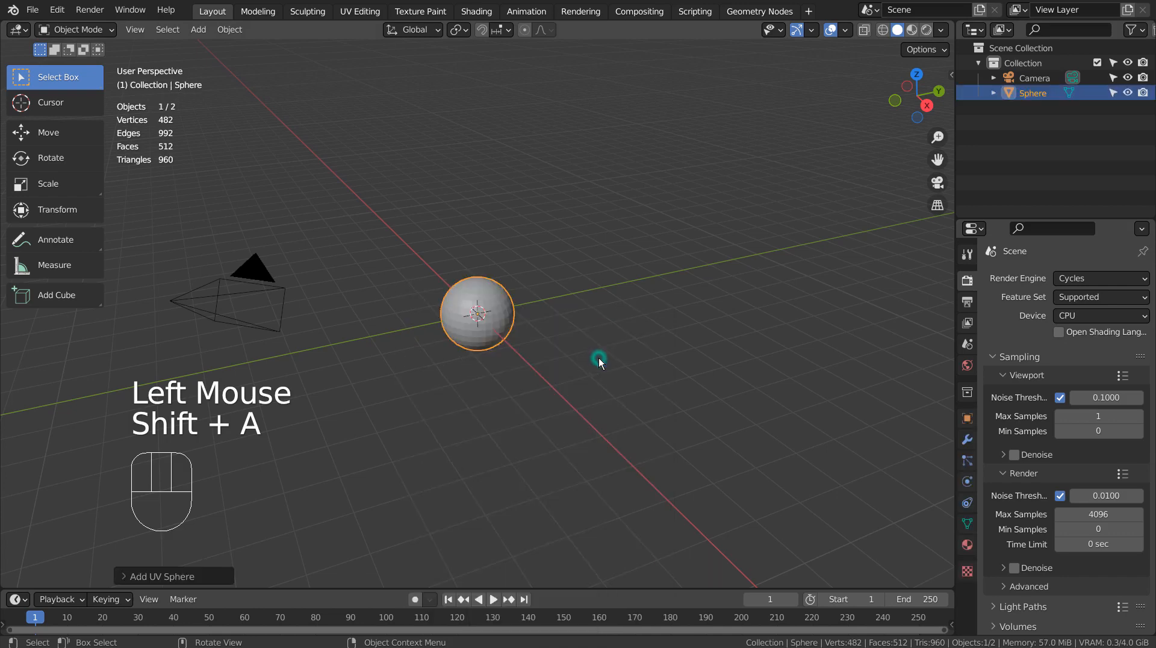
# - Add two Subdivision Surface modifiers to the sphere and shade it smooth
pyautogui.scroll(6, 599, 359)
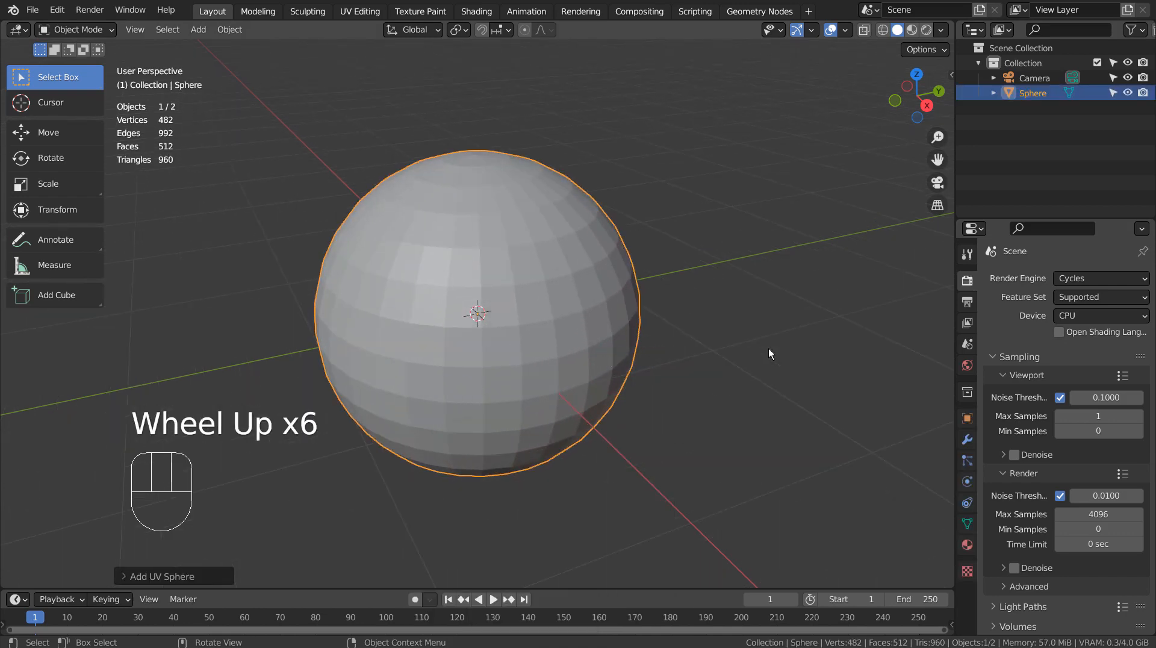
pyautogui.click(967, 441)
pyautogui.click(1063, 281)
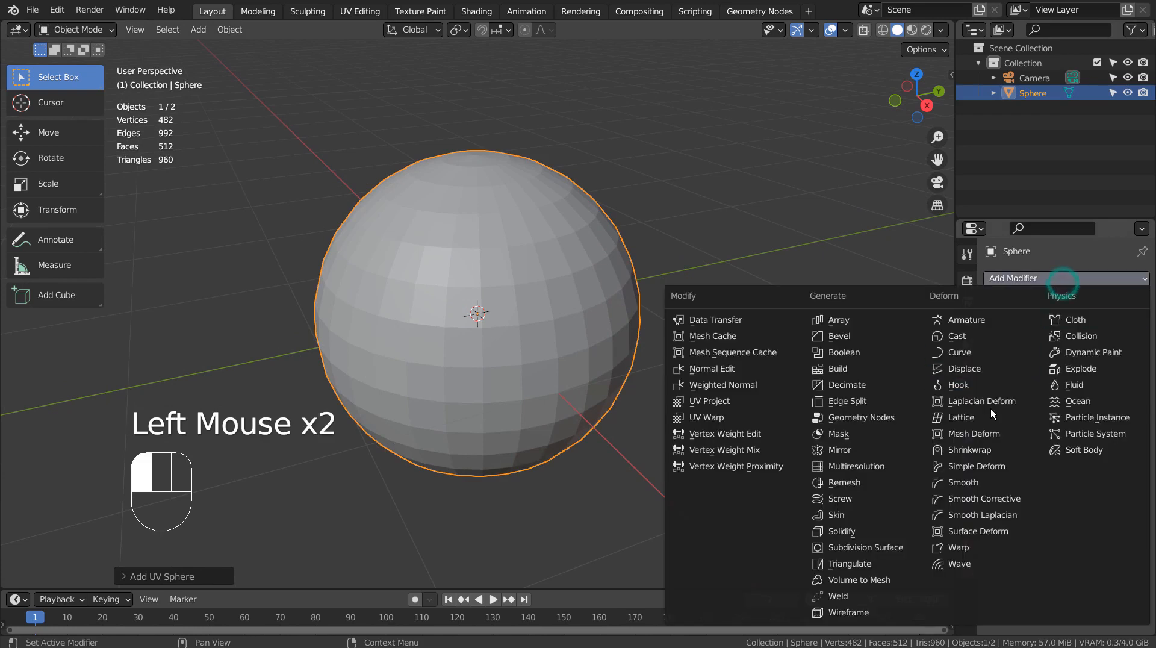
pyautogui.click(897, 548)
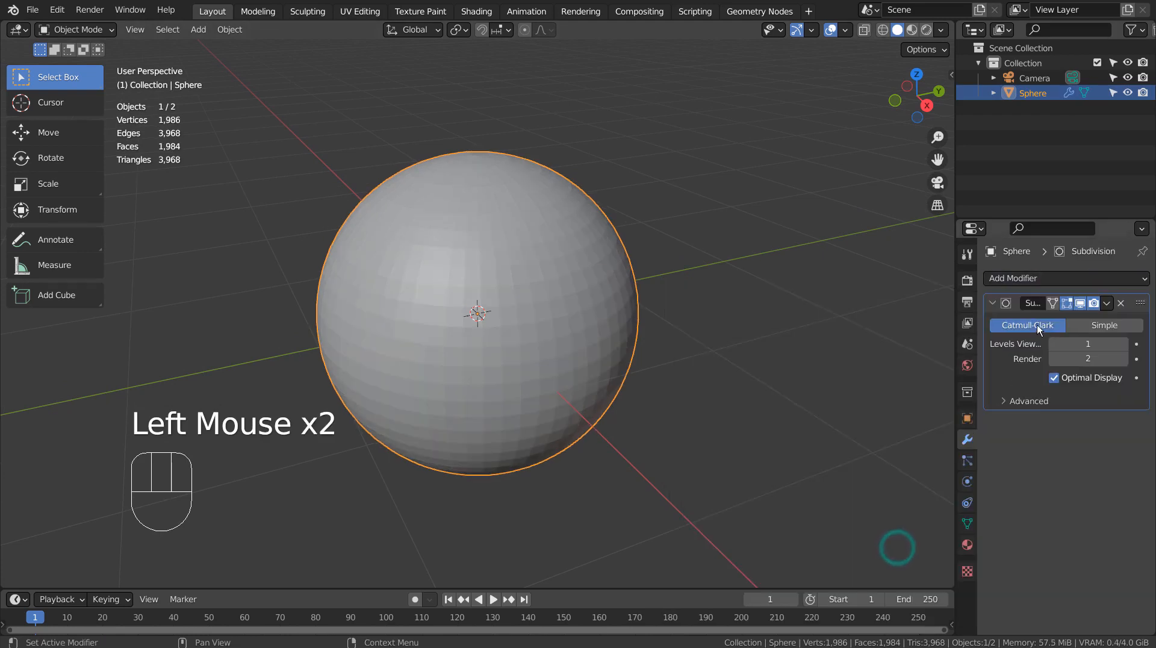
pyautogui.click(1089, 277)
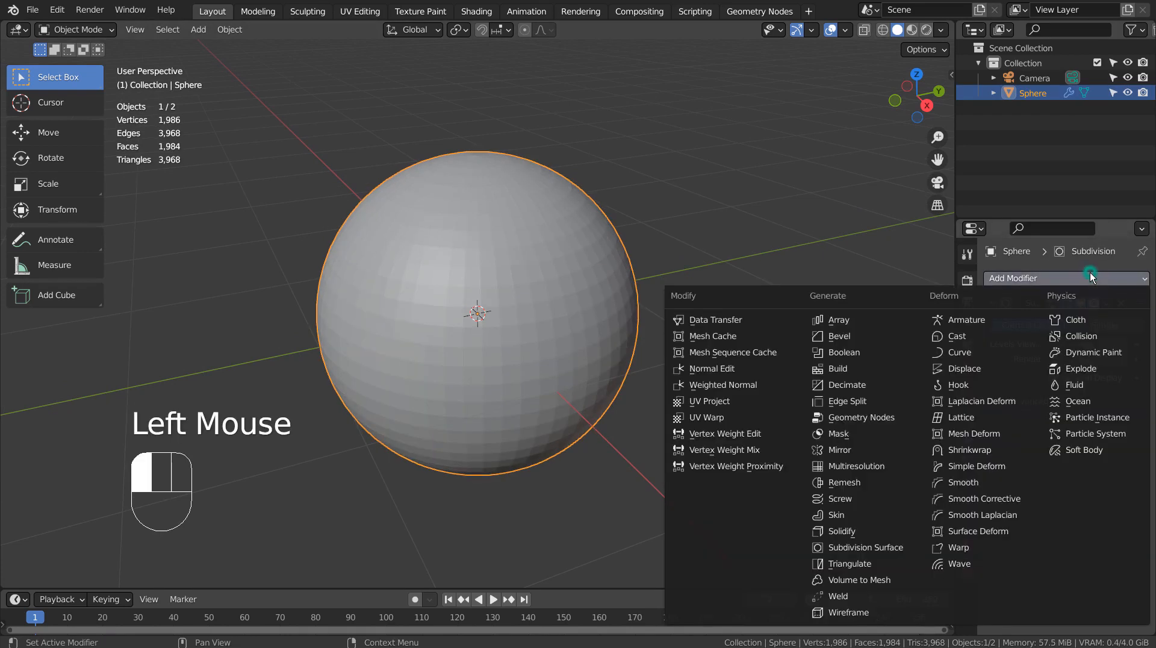
pyautogui.click(876, 542)
pyautogui.rightClick(602, 324)
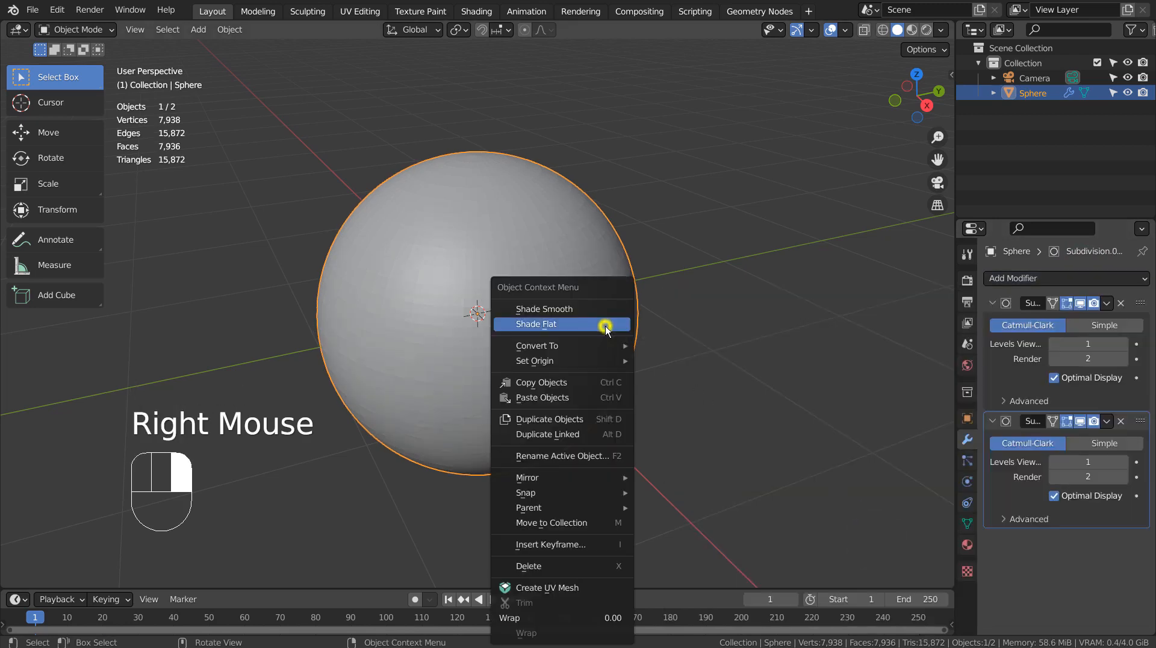
pyautogui.click(605, 304)
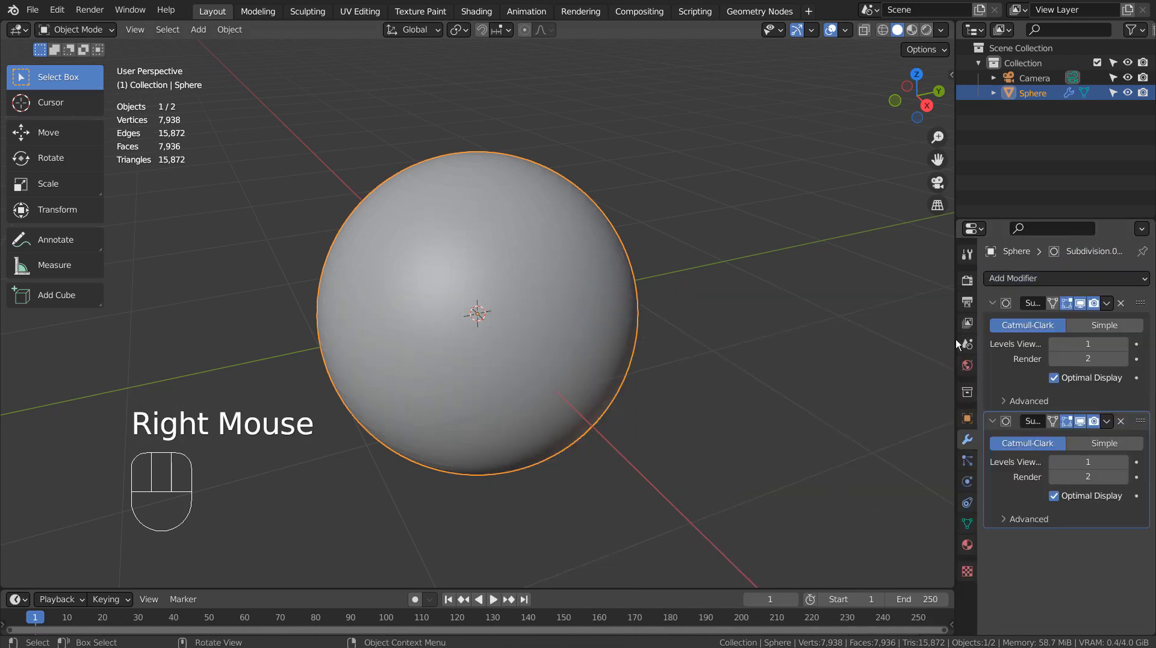
# - Set the viewport level of both Subdivision modifiers on the sphere to 2
pyautogui.click(1124, 344)
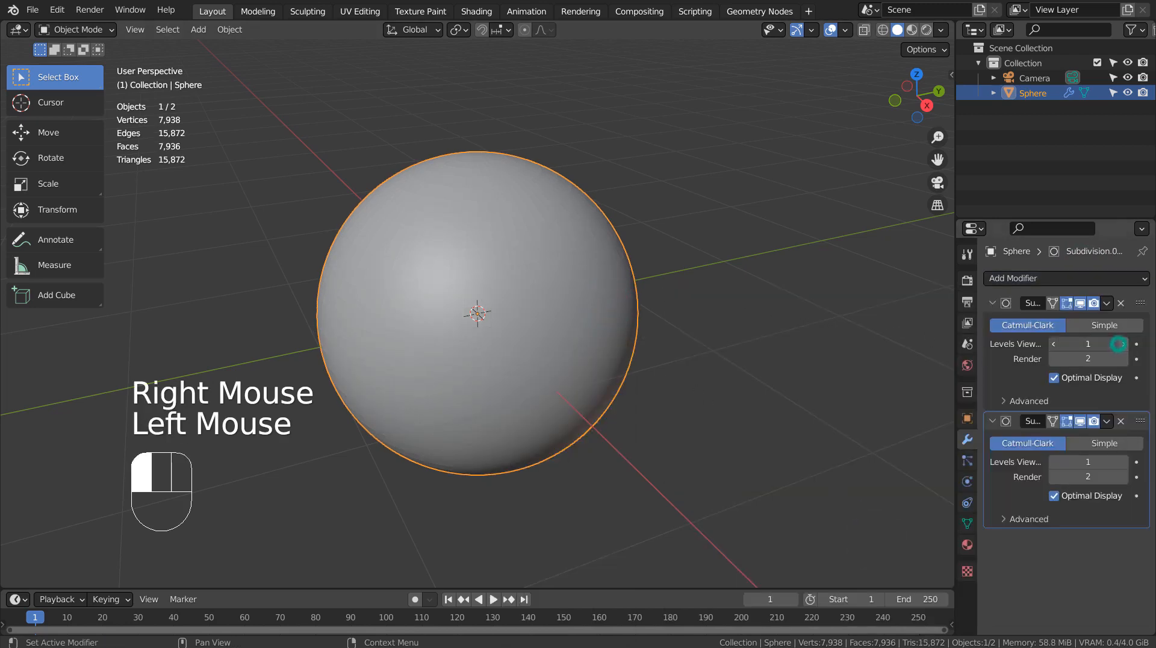
pyautogui.click(1125, 462)
pyautogui.moveTo(606, 331); pyautogui.dragTo(626, 386, button='middle')
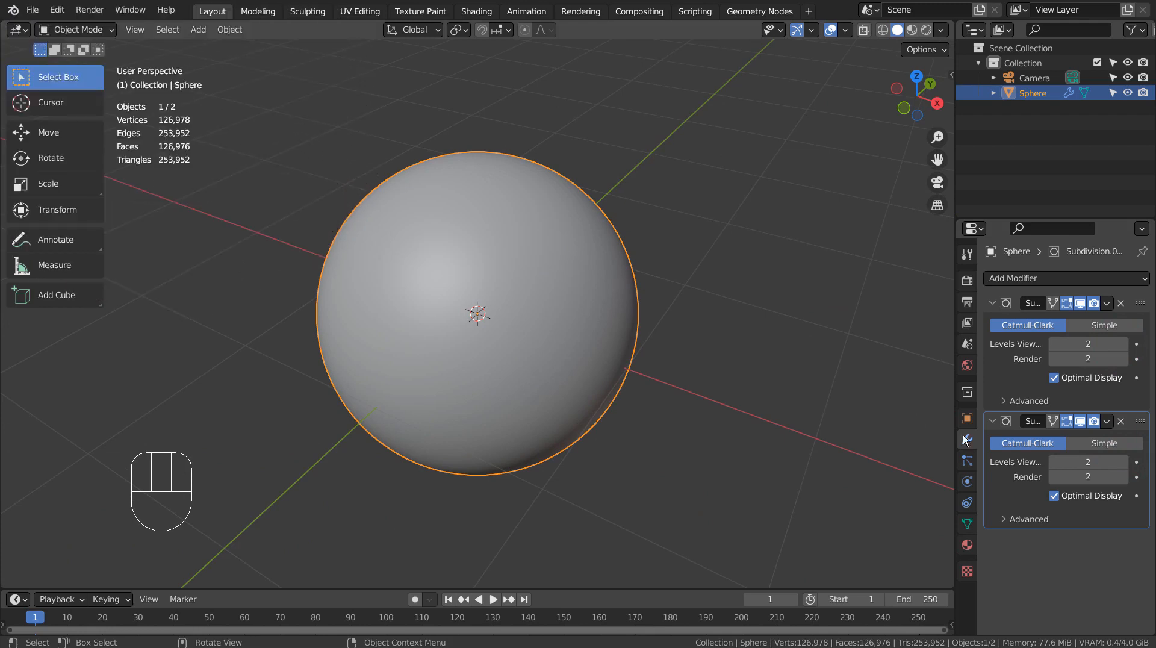
# - Remove the second Subdivision modifier and set the remaining one's viewport level to 4
pyautogui.click(1122, 421)
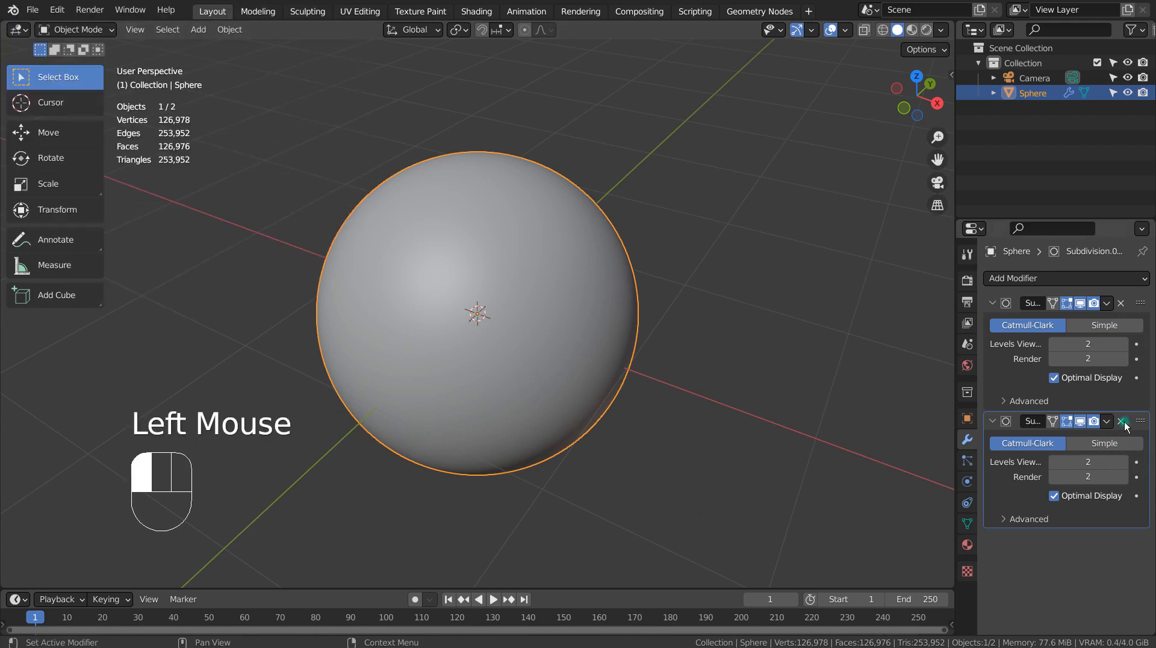
pyautogui.click(1124, 343)
pyautogui.click(1124, 344)
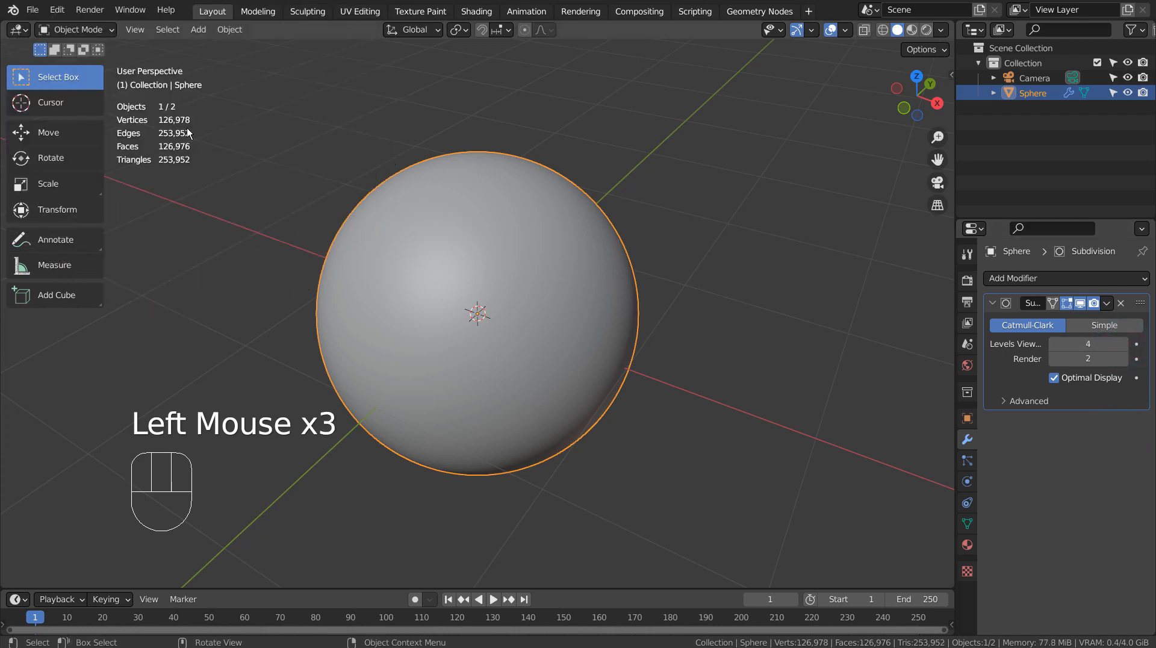
# - Add a Displace modifier to the sphere and give it a new texture of type Clouds
pyautogui.click(1022, 278)
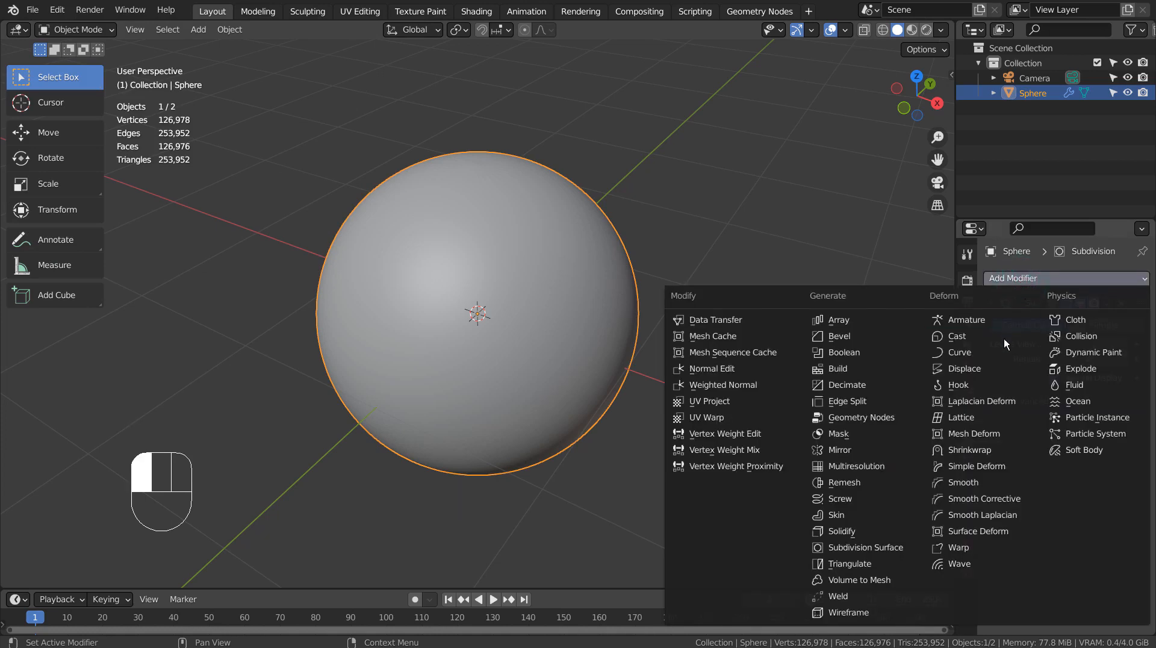
pyautogui.click(994, 368)
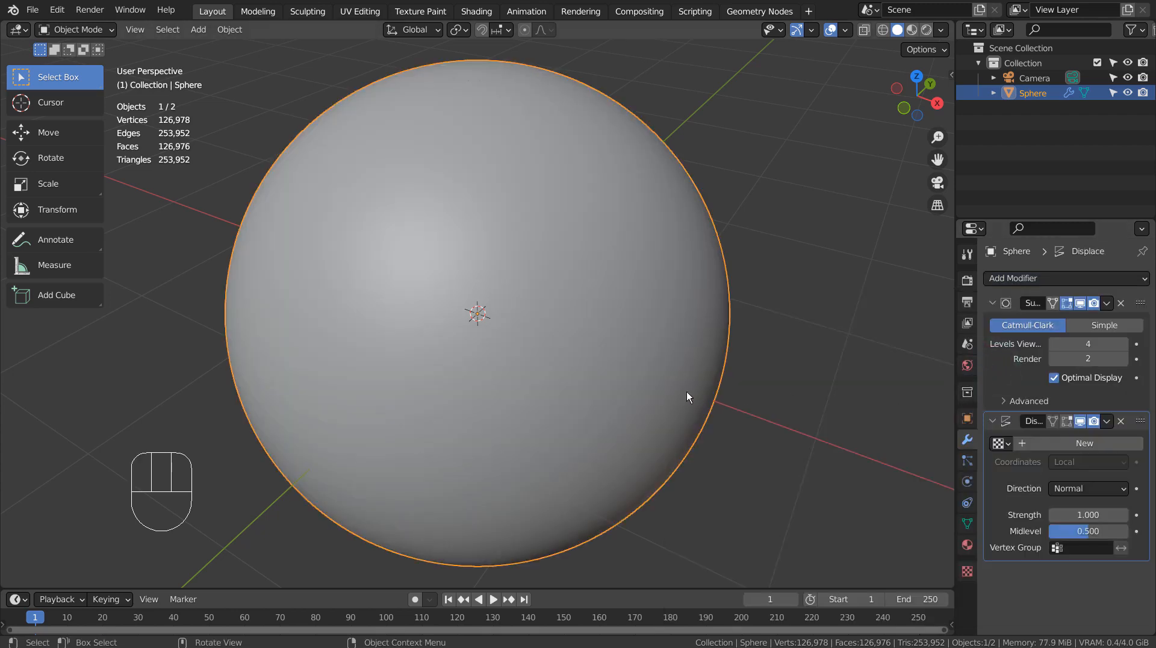
pyautogui.click(1027, 448)
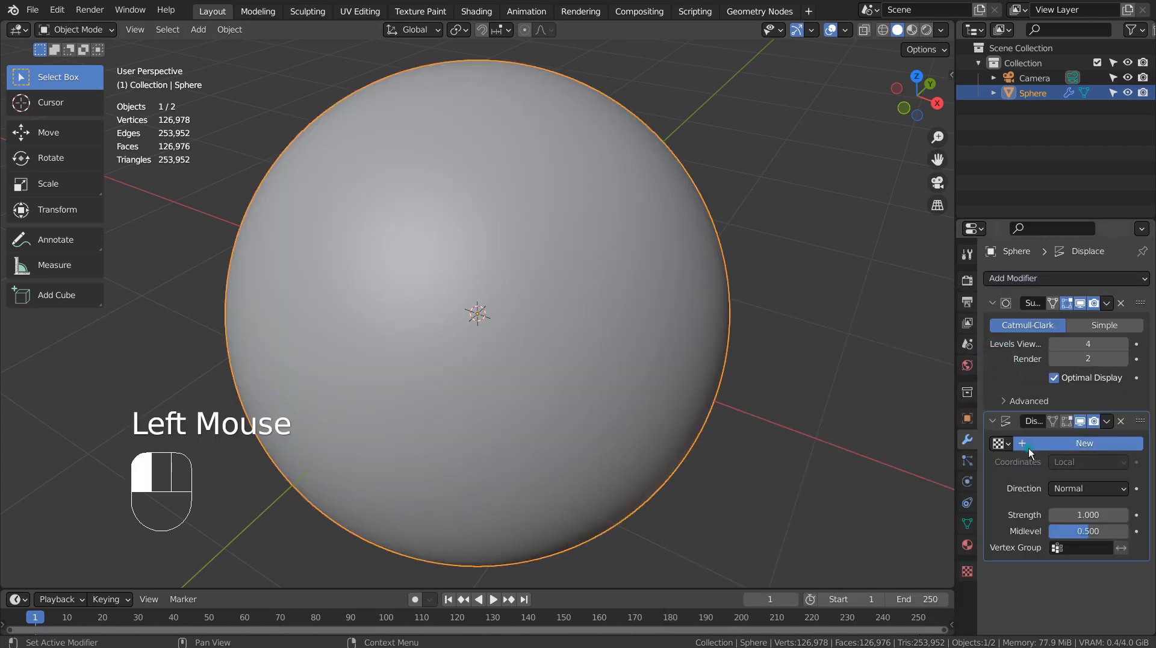
pyautogui.click(968, 571)
pyautogui.moveTo(1091, 324); pyautogui.dragTo(1064, 377)
pyautogui.scroll(-5, 1075, 445)
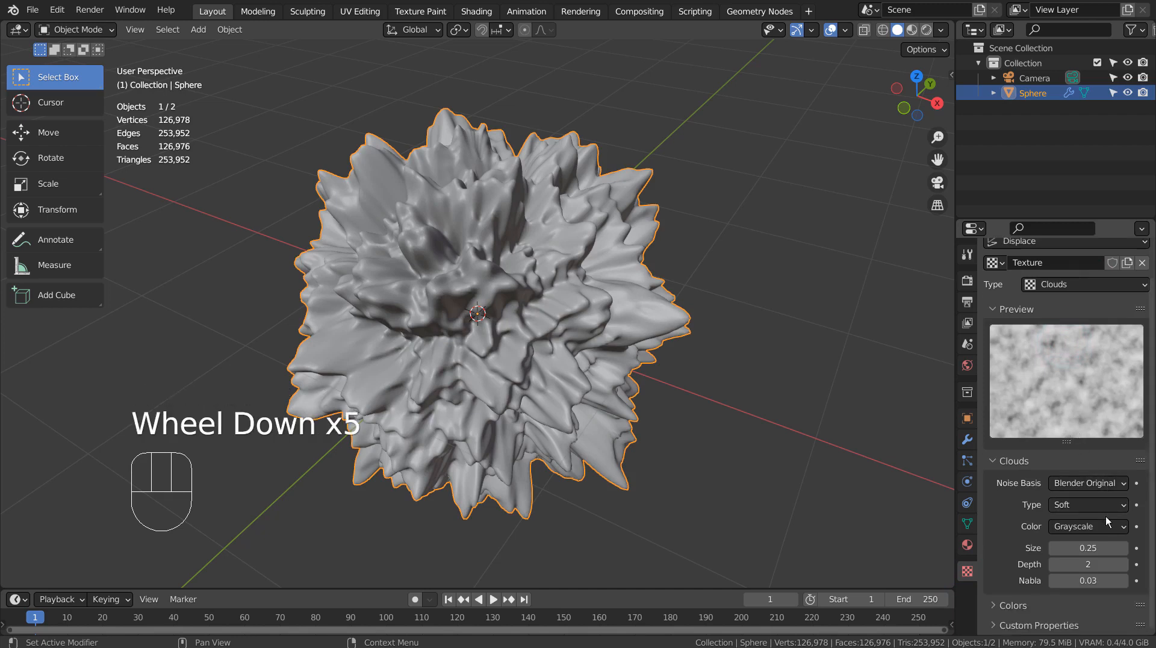
# - Set the Clouds texture's size to 0.1
pyautogui.click(1112, 548)
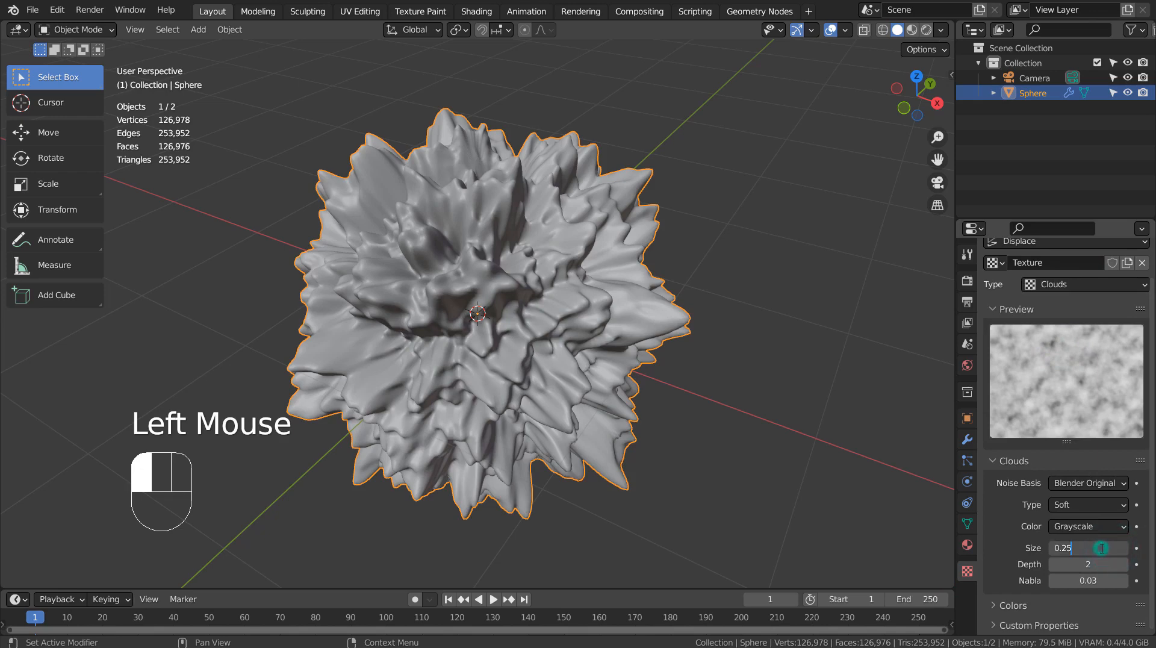
pyautogui.press('BackSpace')
pyautogui.press('BackSpace')
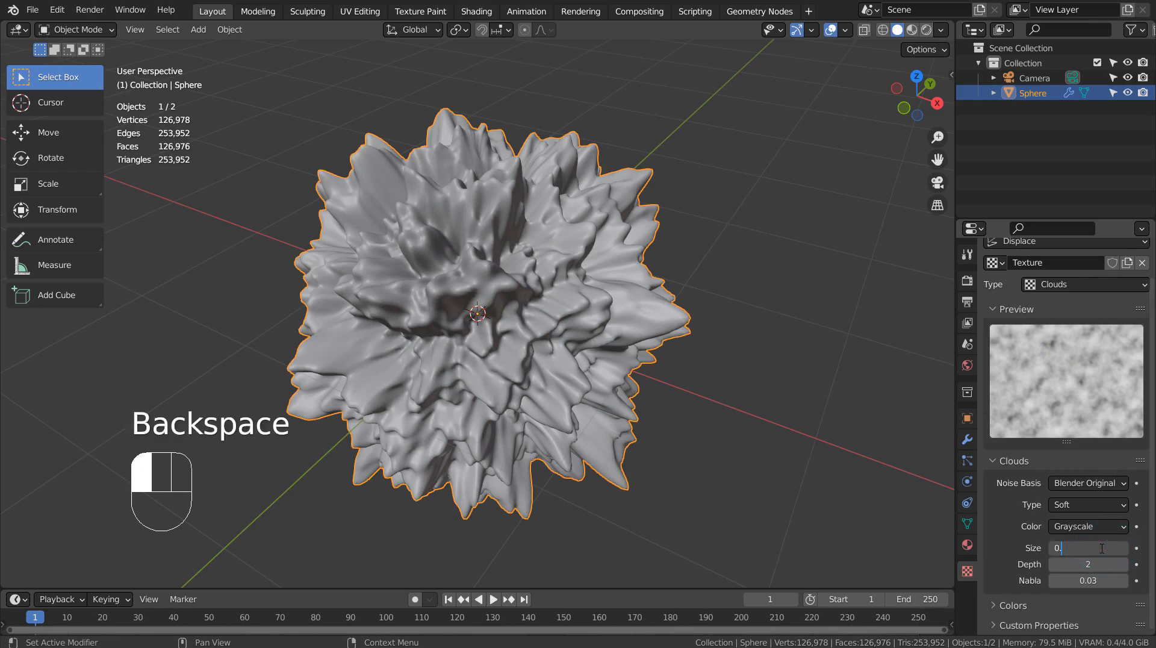
pyautogui.write('1')
pyautogui.press('Return')
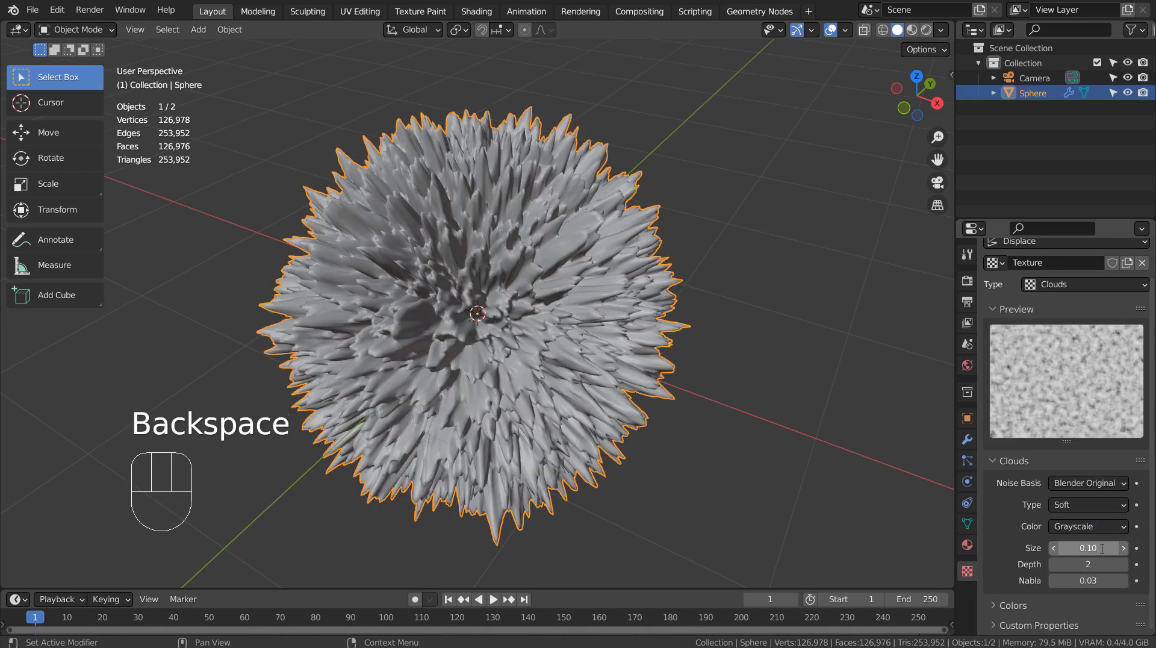
# - Set the Clouds texture's size to 0.2
pyautogui.click(1102, 548)
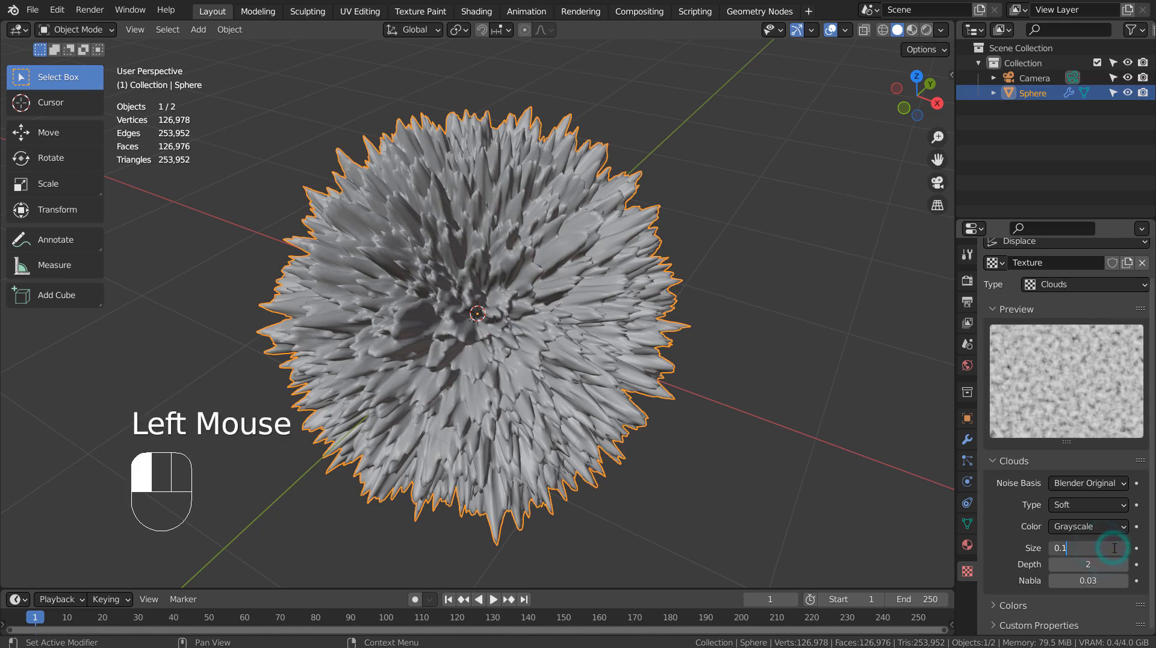
pyautogui.write('2')
pyautogui.press('Return')
# - Enable the Color Ramp in the Clouds texture's color settings and reveal its gradient controls
pyautogui.scroll(-2, 1114, 548)
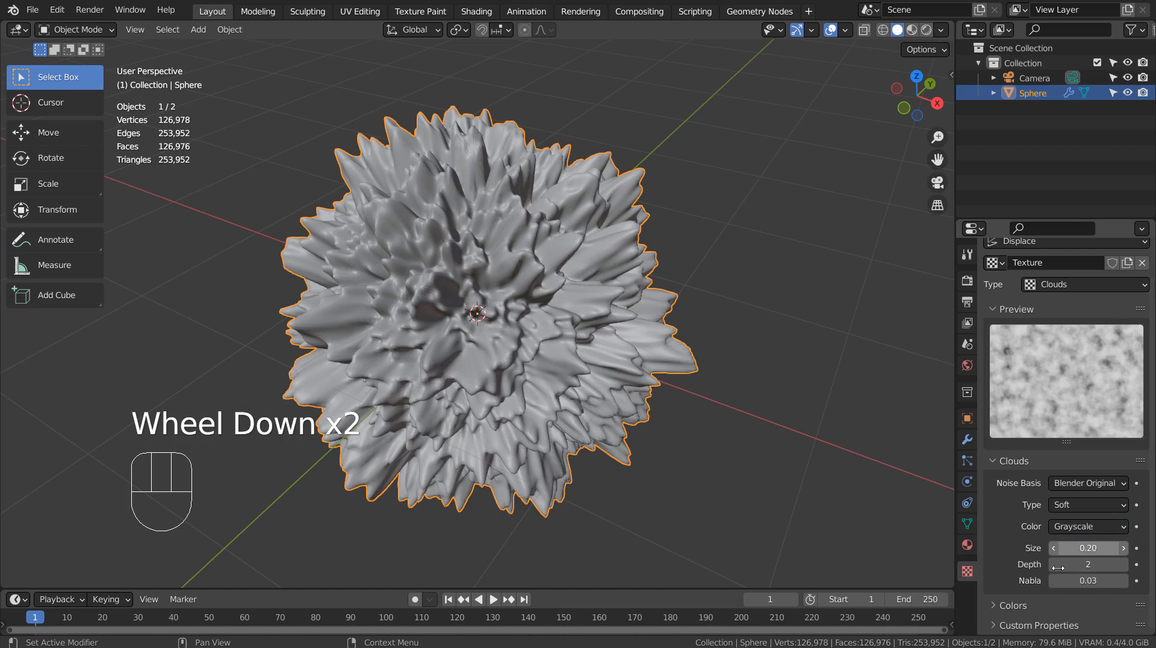
pyautogui.click(994, 605)
pyautogui.scroll(-3, 994, 611)
pyautogui.scroll(-2, 993, 607)
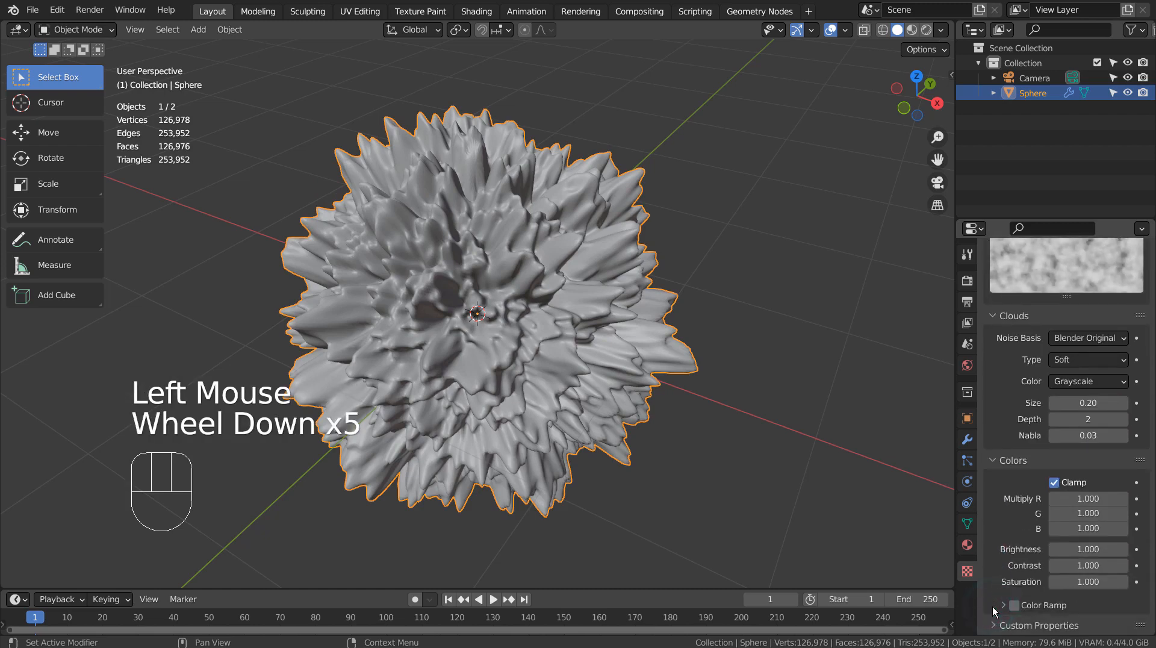
pyautogui.click(1010, 605)
pyautogui.click(1004, 604)
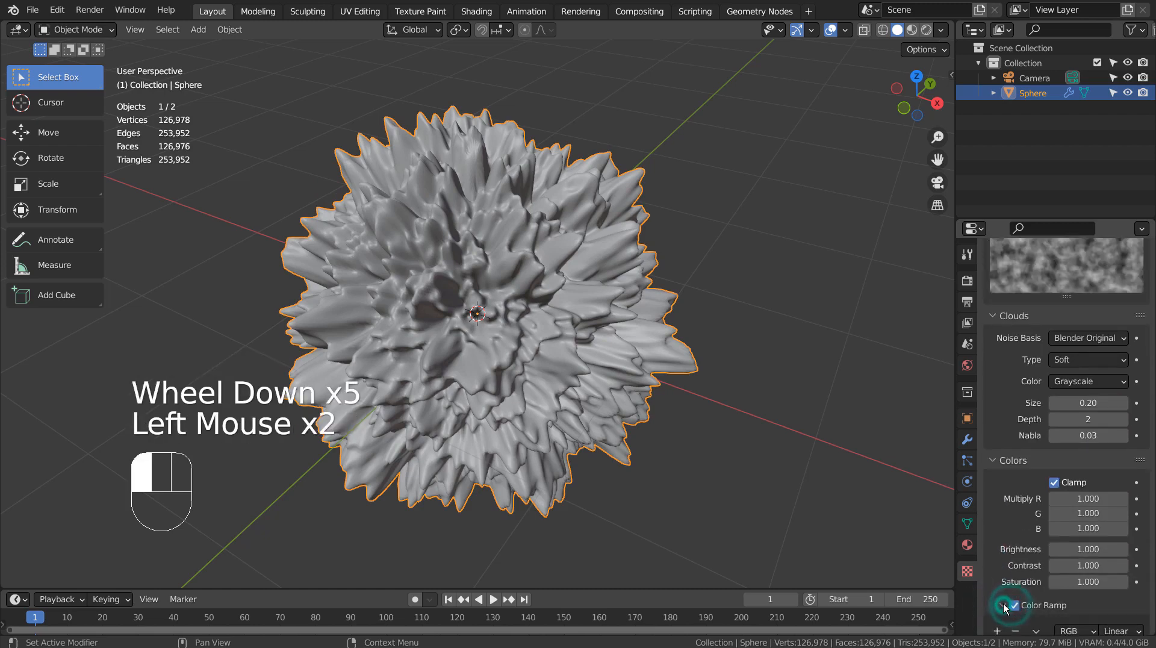
pyautogui.scroll(-3, 1004, 602)
pyautogui.scroll(-2, 1024, 603)
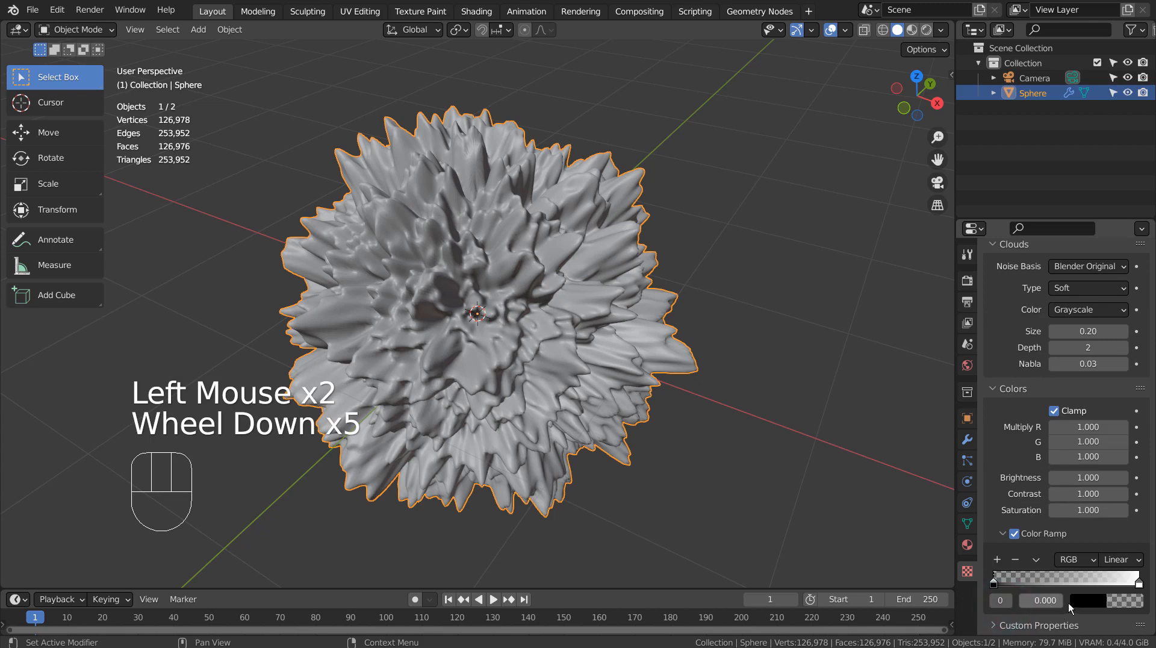
# - Make the color ramp's black stop fully opaque and move it to position 0.019
pyautogui.click(1115, 598)
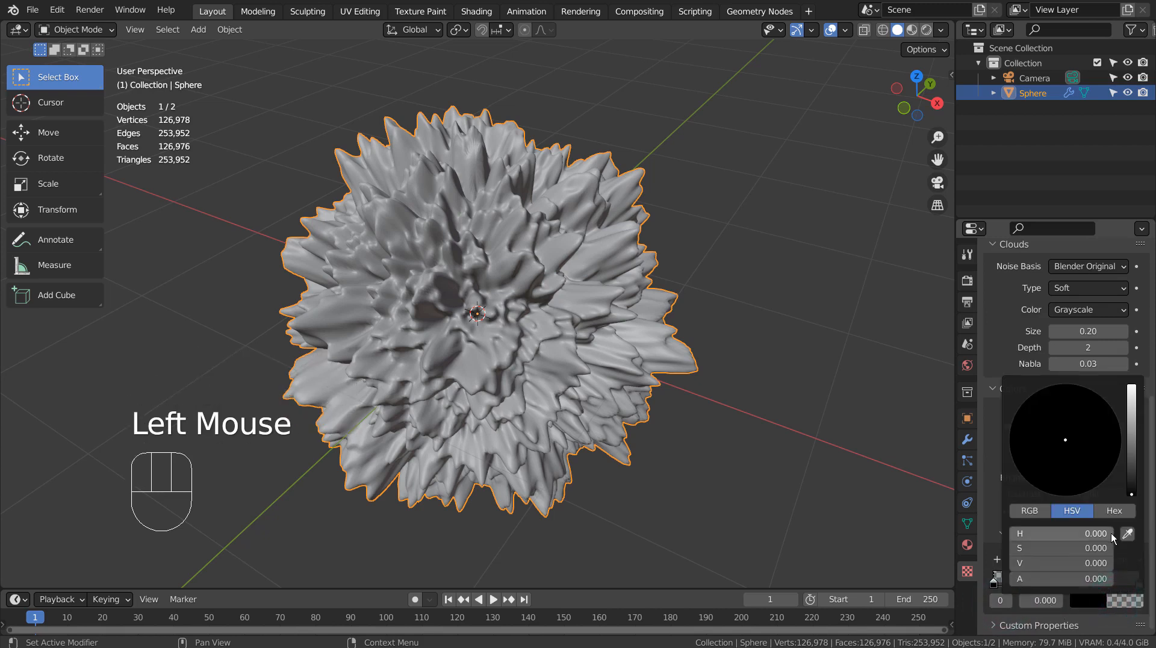
pyautogui.moveTo(1054, 578); pyautogui.dragTo(1106, 582)
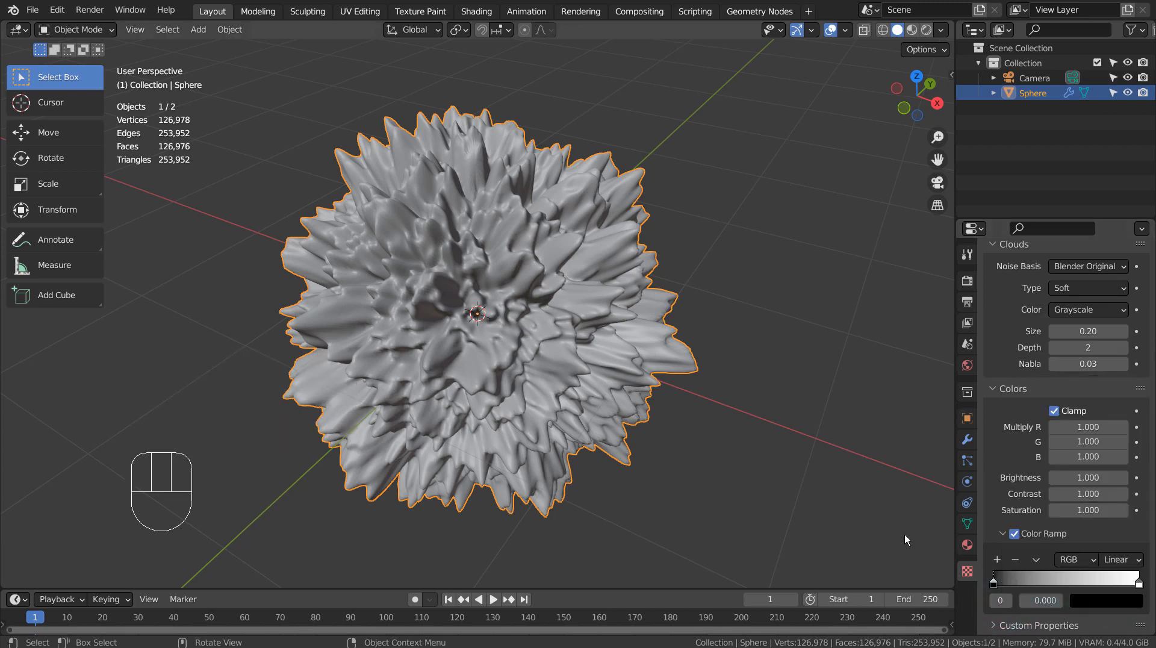
pyautogui.moveTo(994, 583); pyautogui.dragTo(956, 581)
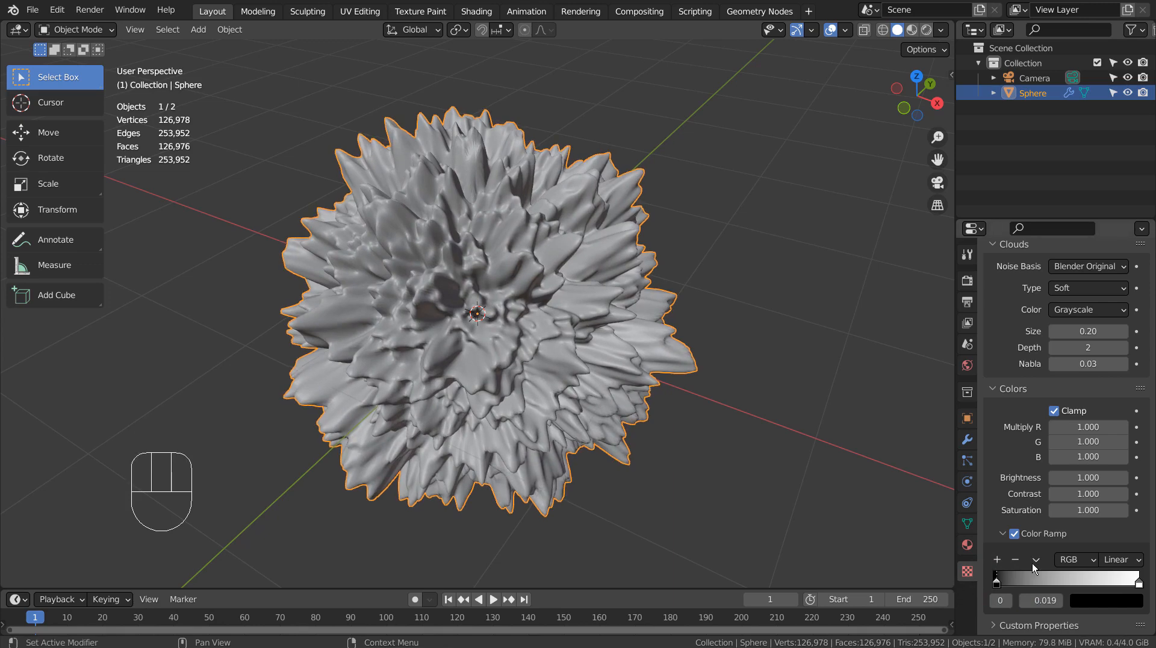
# - Try shifting the color ramp's white stop and return it to position 1.000
pyautogui.click(1138, 583)
pyautogui.moveTo(1137, 583)
pyautogui.mouseDown()
pyautogui.moveTo(1004, 591)
pyautogui.moveTo(1144, 596)
pyautogui.mouseUp()
pyautogui.scroll(-3, 1116, 519)
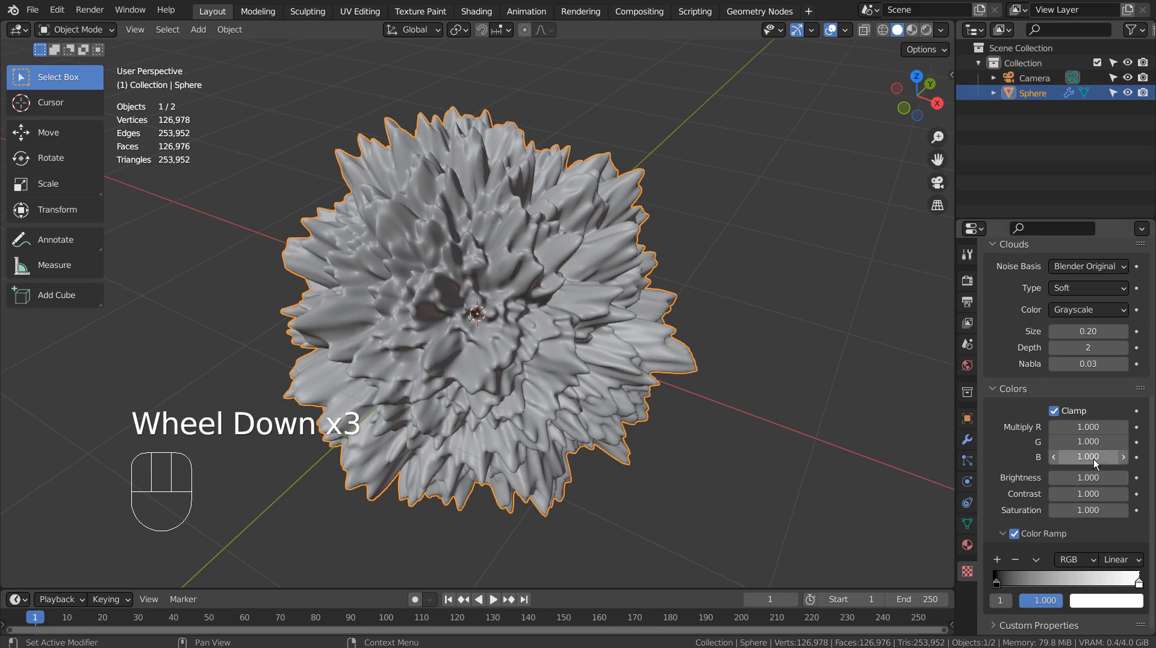
# - Set the Clouds texture's noise basis to Cell Noise and inspect the displaced sphere
pyautogui.scroll(2, 1090, 427)
pyautogui.scroll(2, 1090, 427)
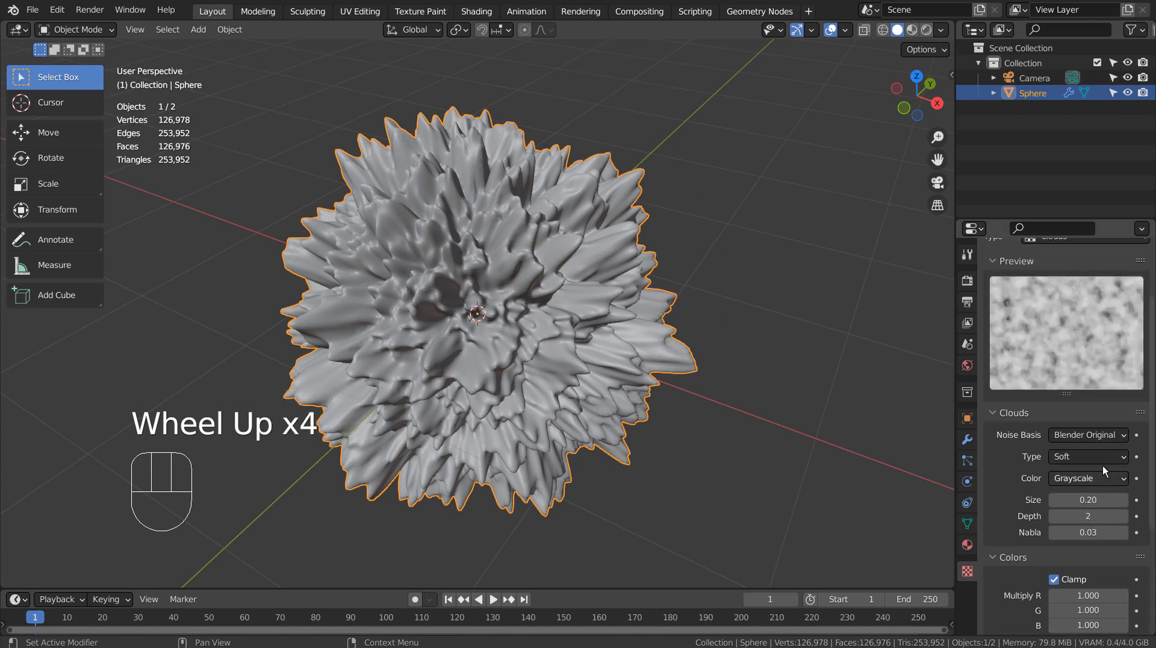
pyautogui.click(1104, 437)
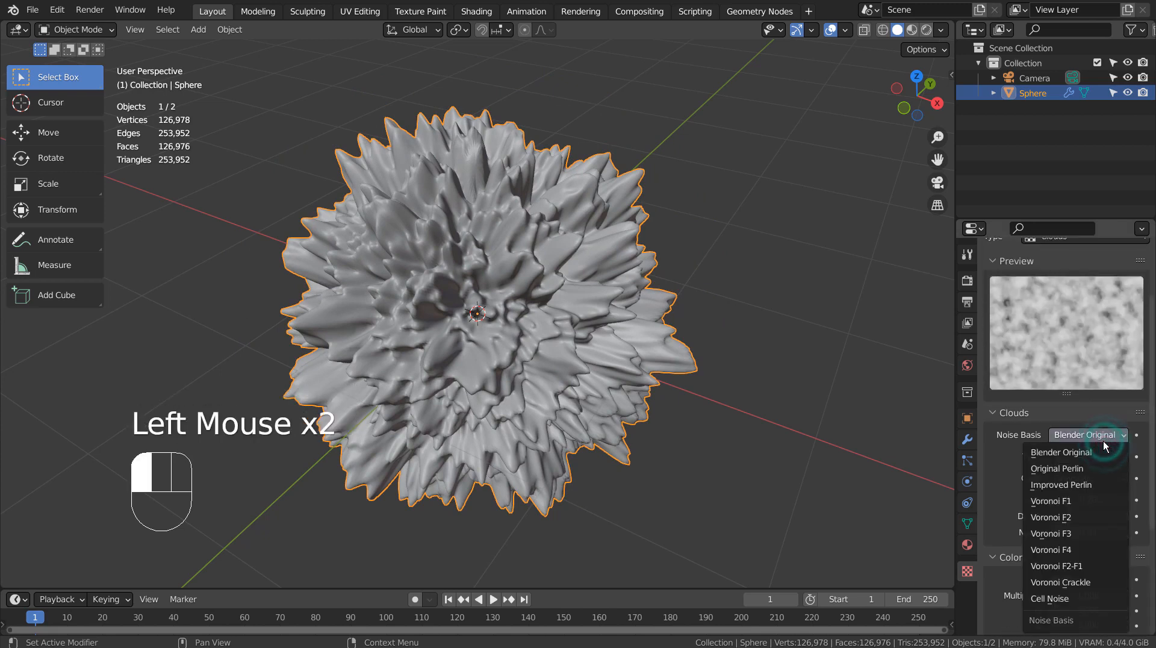
pyautogui.click(1059, 599)
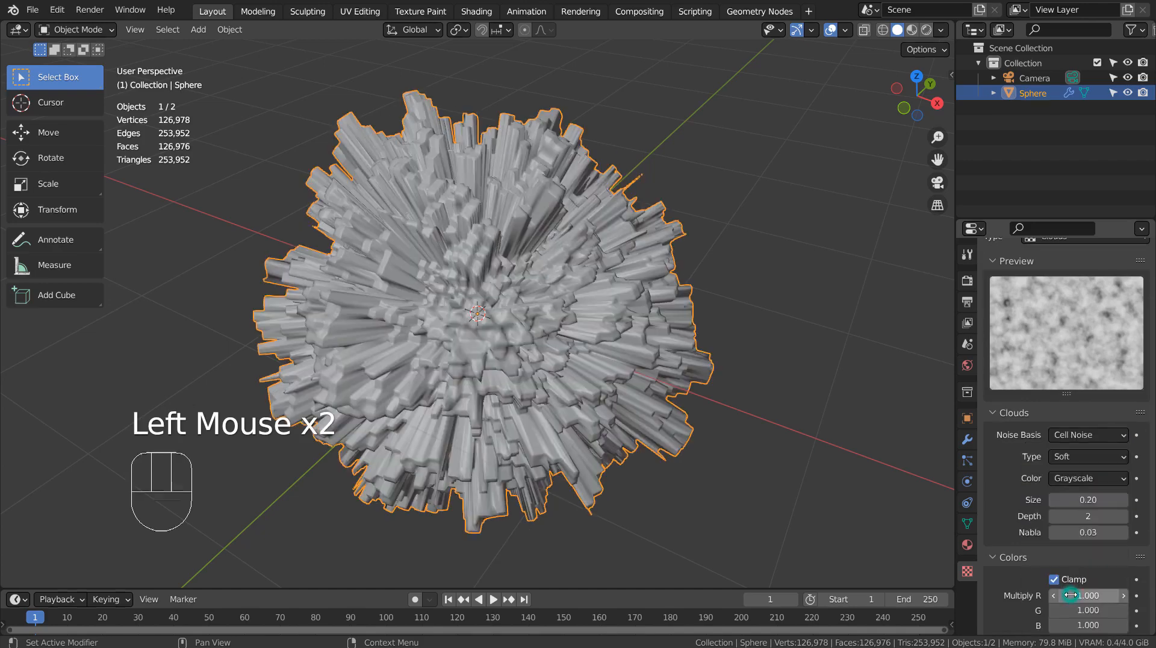
pyautogui.scroll(3, 685, 327)
pyautogui.scroll(-2, 685, 327)
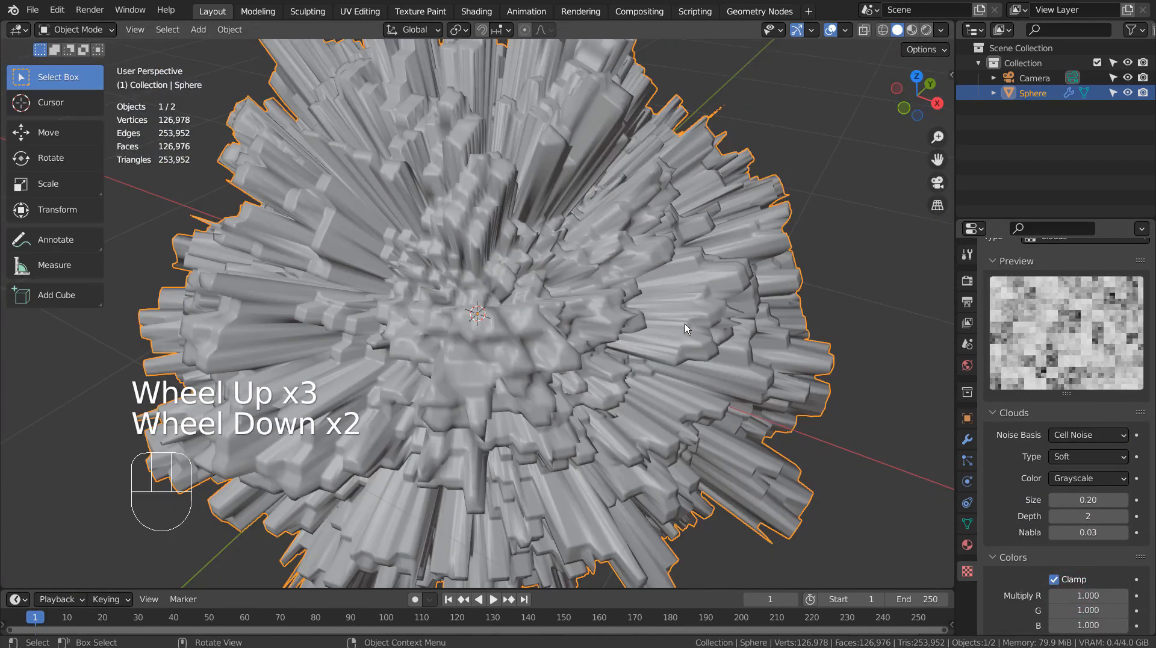
pyautogui.moveTo(686, 325); pyautogui.dragTo(932, 414, button='middle')
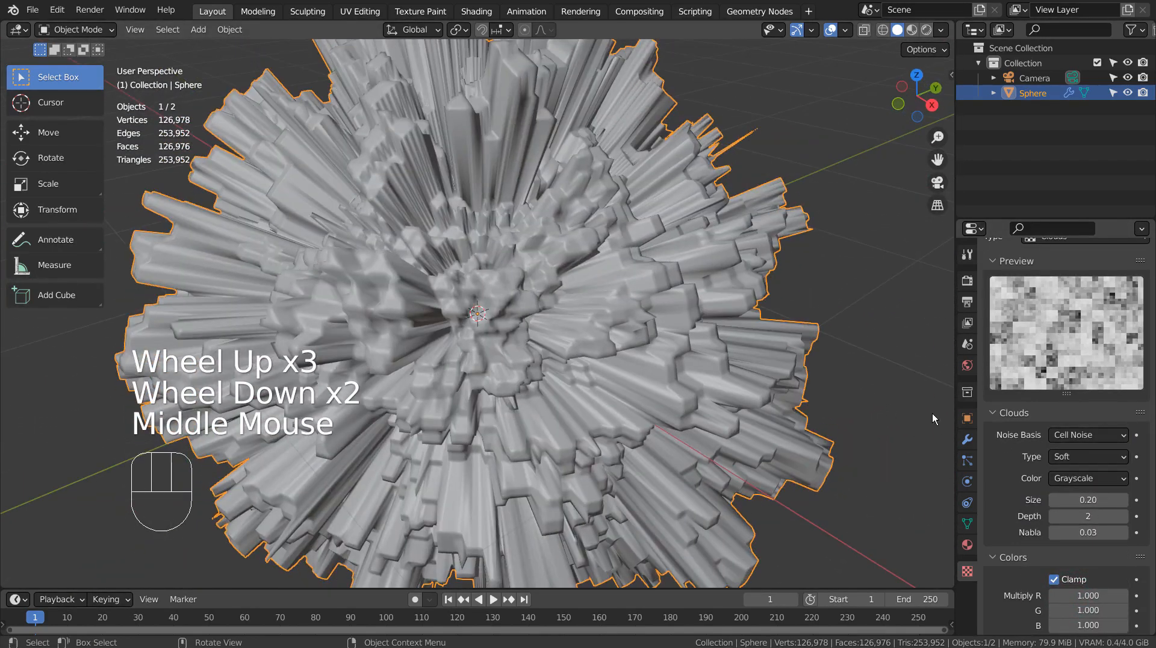
# - Try the Original Perlin and Voronoi F1 noise bases on the Clouds texture
pyautogui.click(1090, 436)
pyautogui.click(1089, 468)
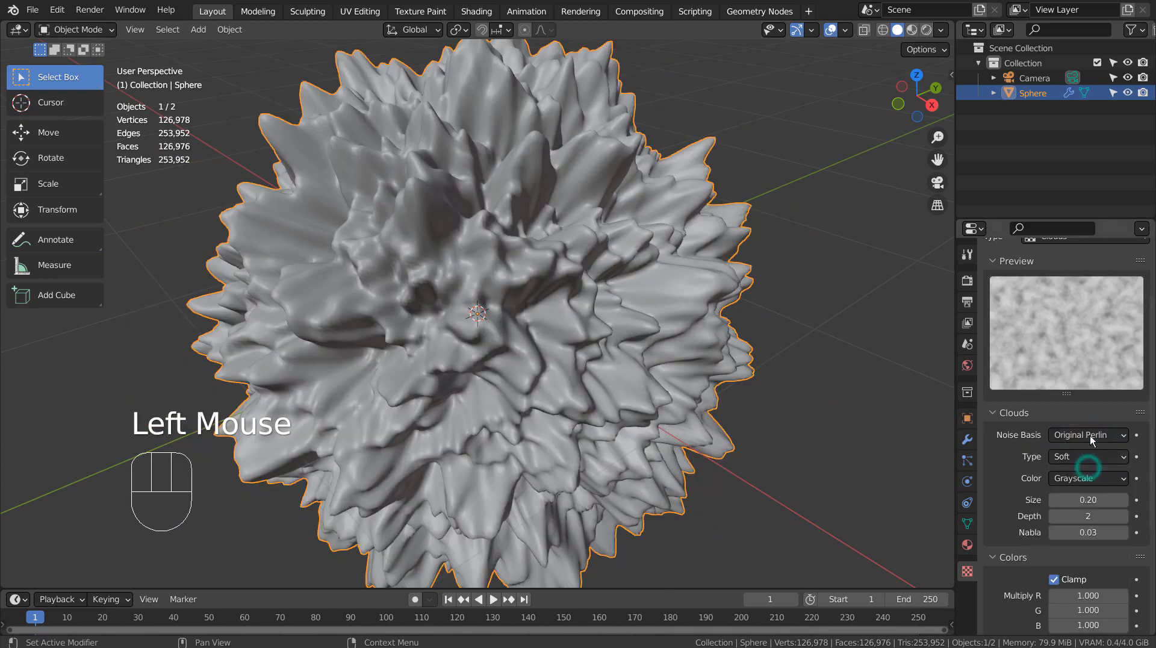
pyautogui.click(1090, 435)
pyautogui.click(1087, 501)
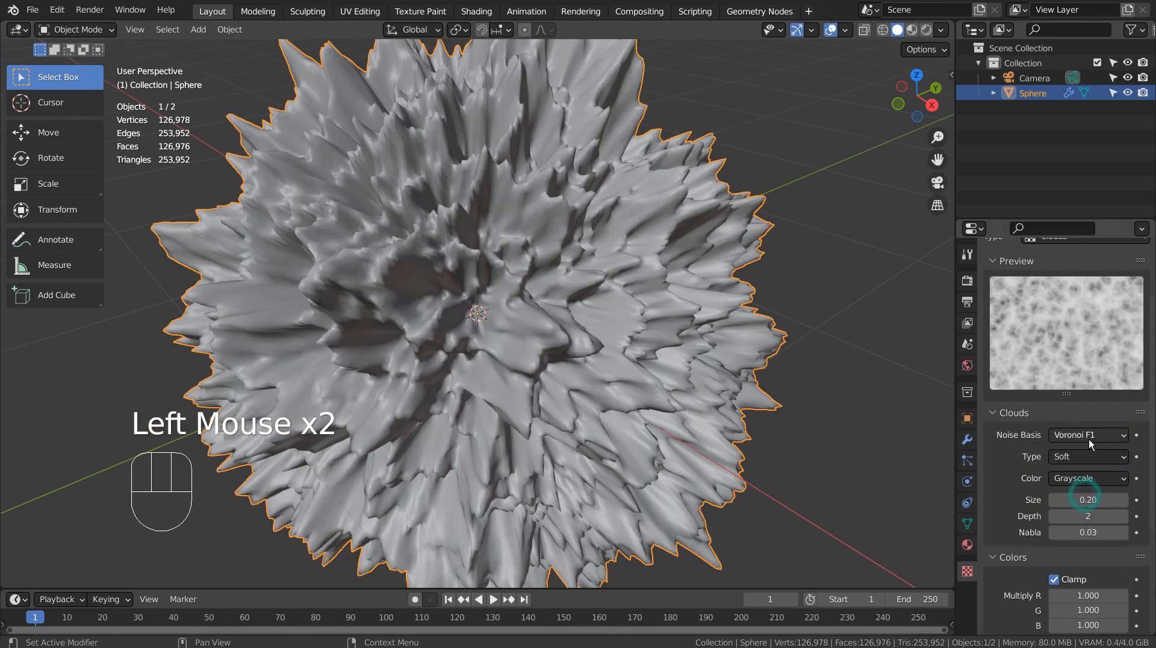
# - Set the Clouds texture's noise basis to Voronoi F2-F1 and inspect the spikes up close
pyautogui.click(1090, 434)
pyautogui.click(1084, 566)
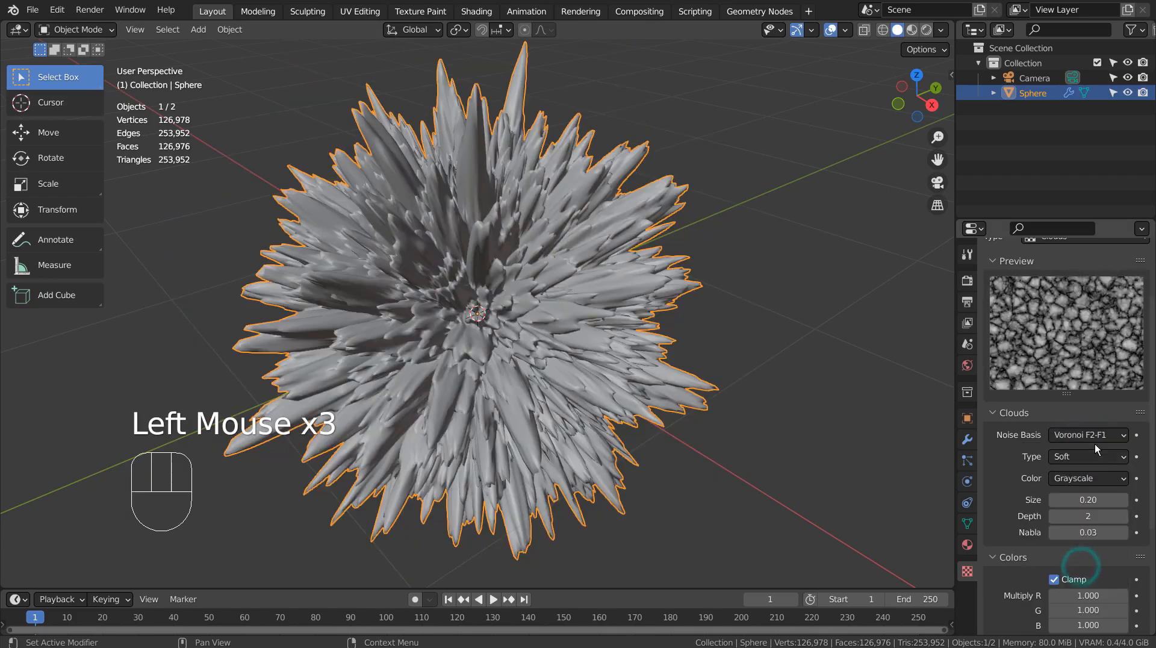
pyautogui.scroll(2, 542, 204)
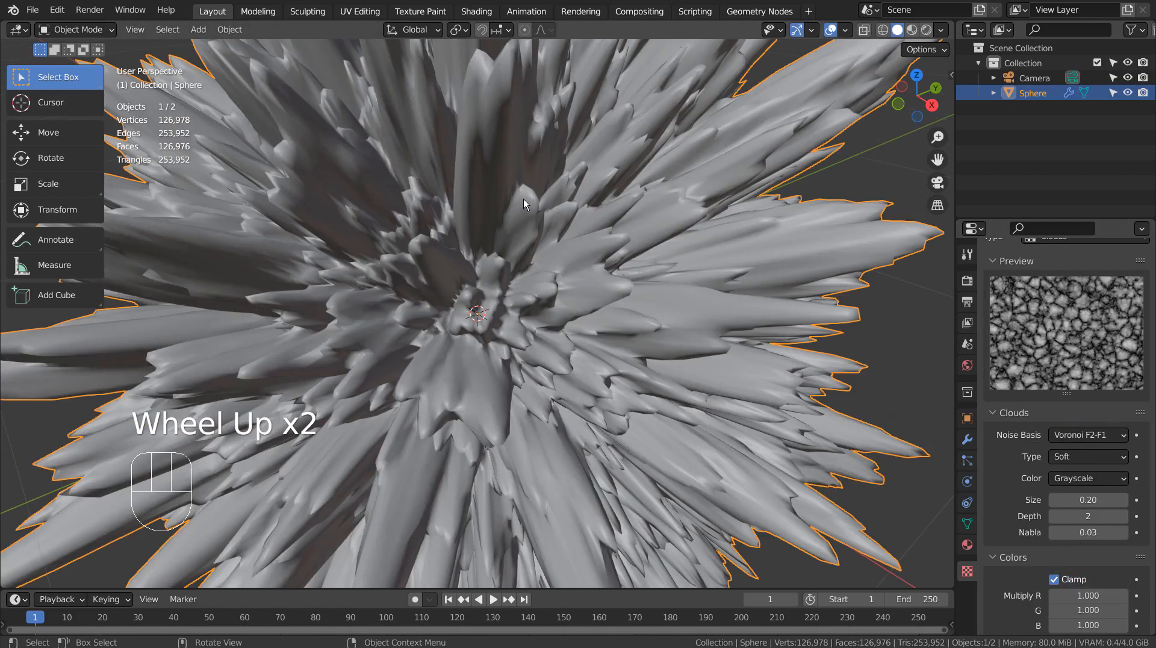
# - Set the Clouds texture's noise basis back to Blender Original
pyautogui.moveTo(523, 199); pyautogui.dragTo(603, 294, button='middle')
pyautogui.scroll(-2, 603, 294)
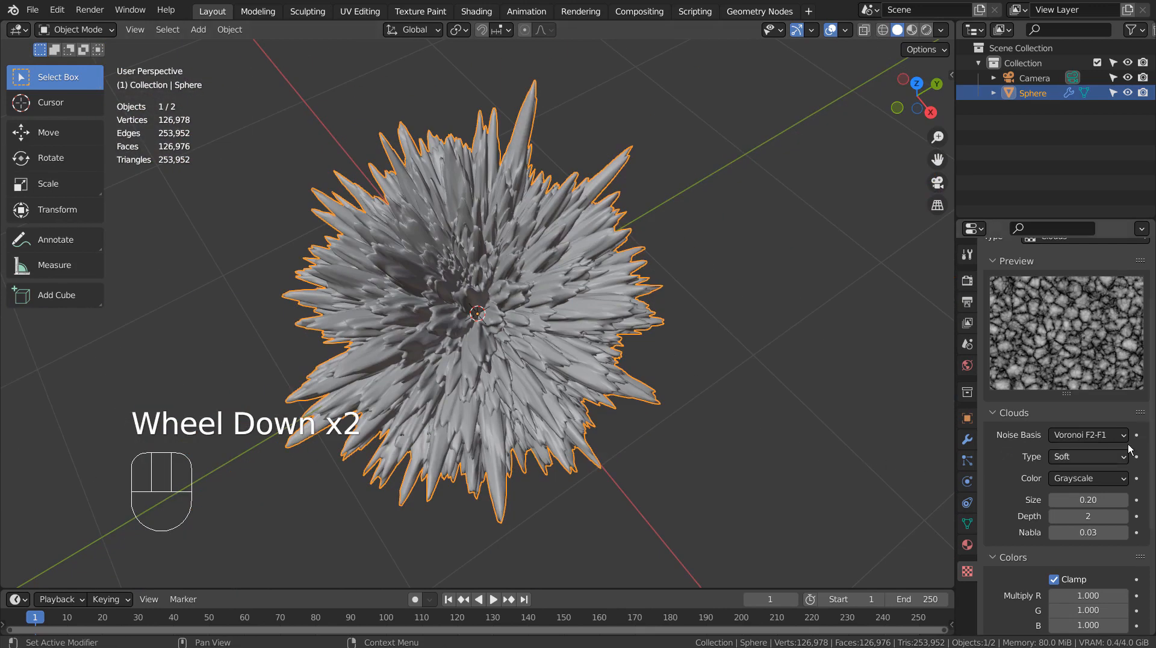
pyautogui.click(1088, 434)
pyautogui.click(1085, 457)
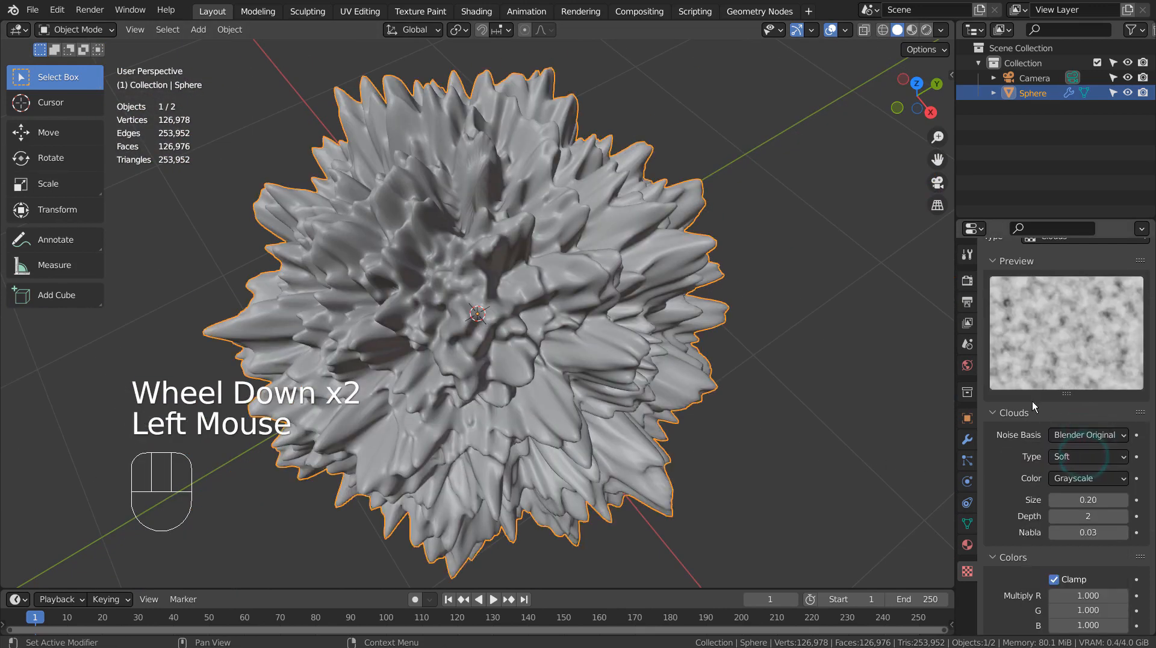
# - Add a second Displace modifier to the sphere and give it a new texture
pyautogui.click(972, 440)
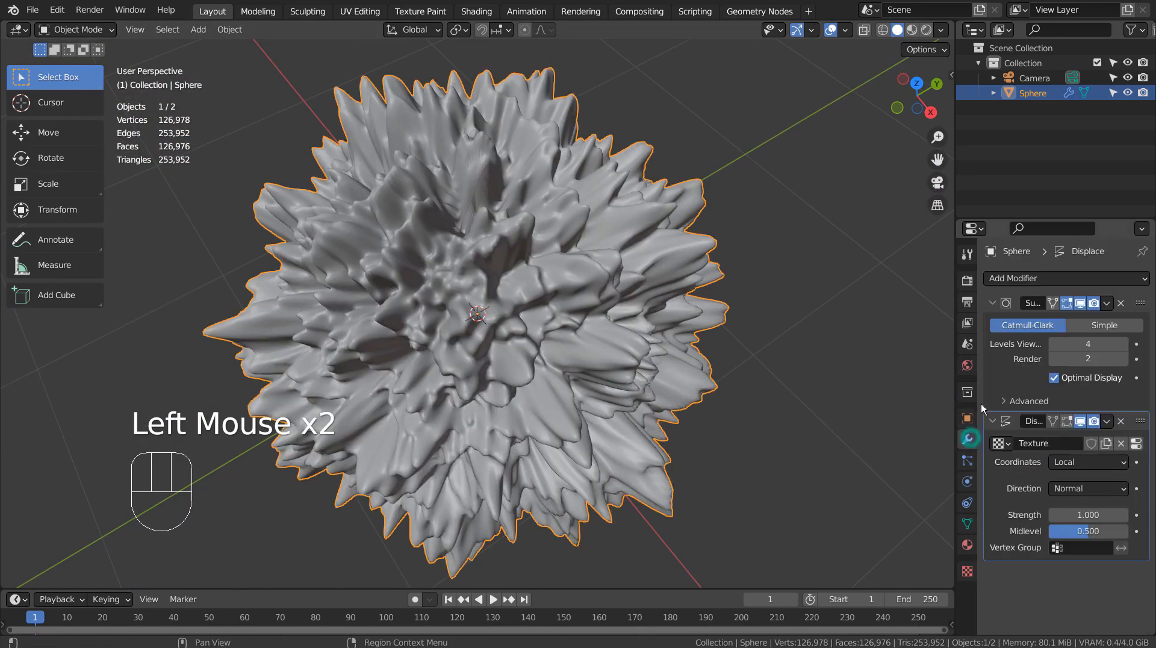
pyautogui.click(1033, 278)
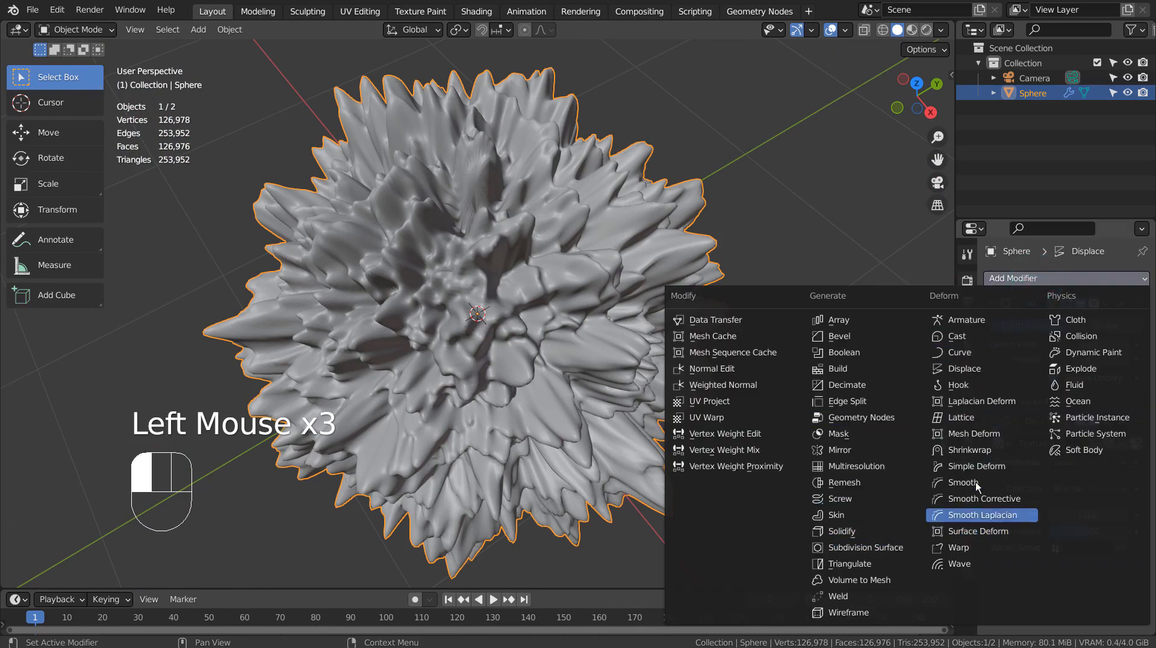
pyautogui.click(981, 371)
pyautogui.scroll(-5, 1056, 461)
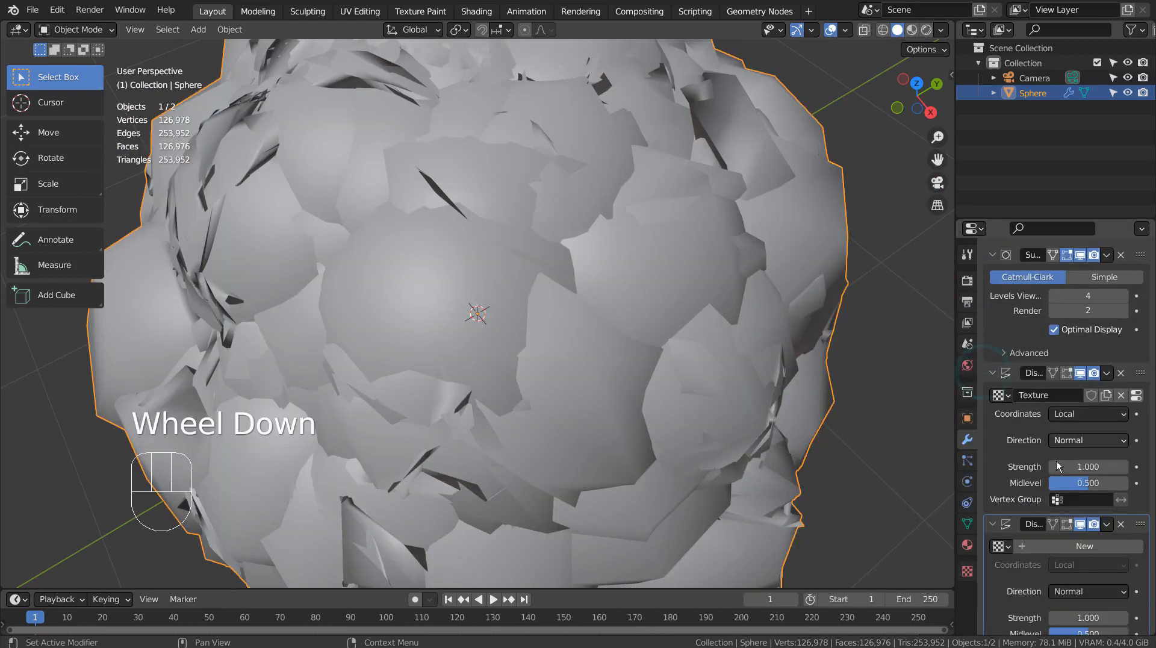
pyautogui.click(1025, 519)
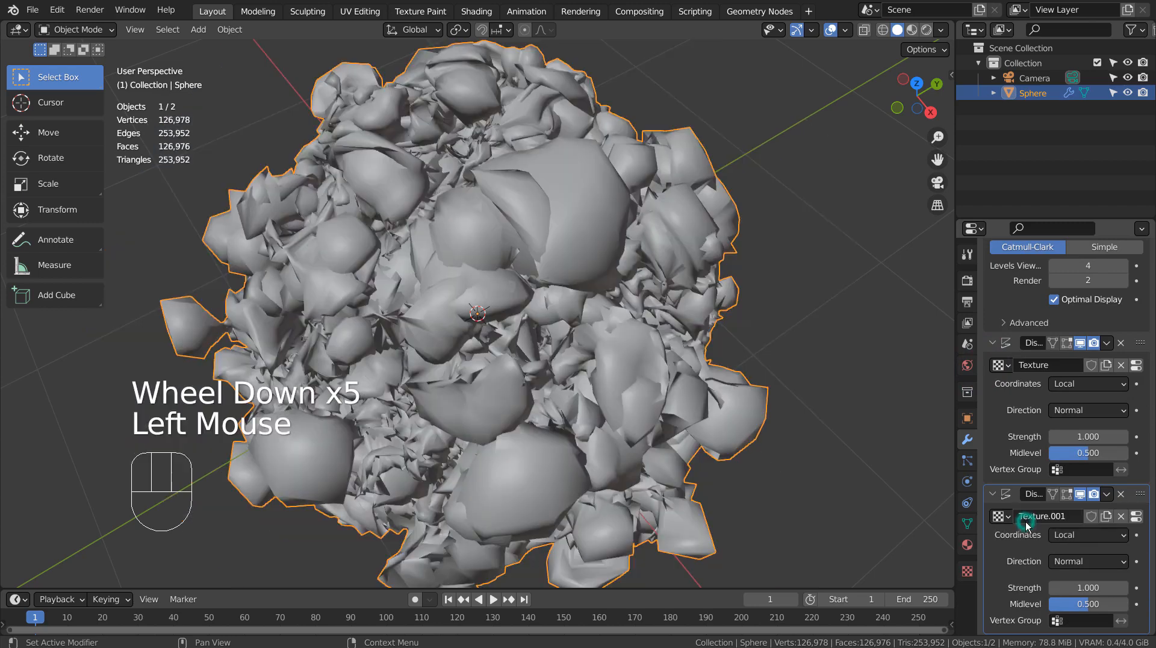
pyautogui.moveTo(718, 339); pyautogui.dragTo(784, 285, button='middle')
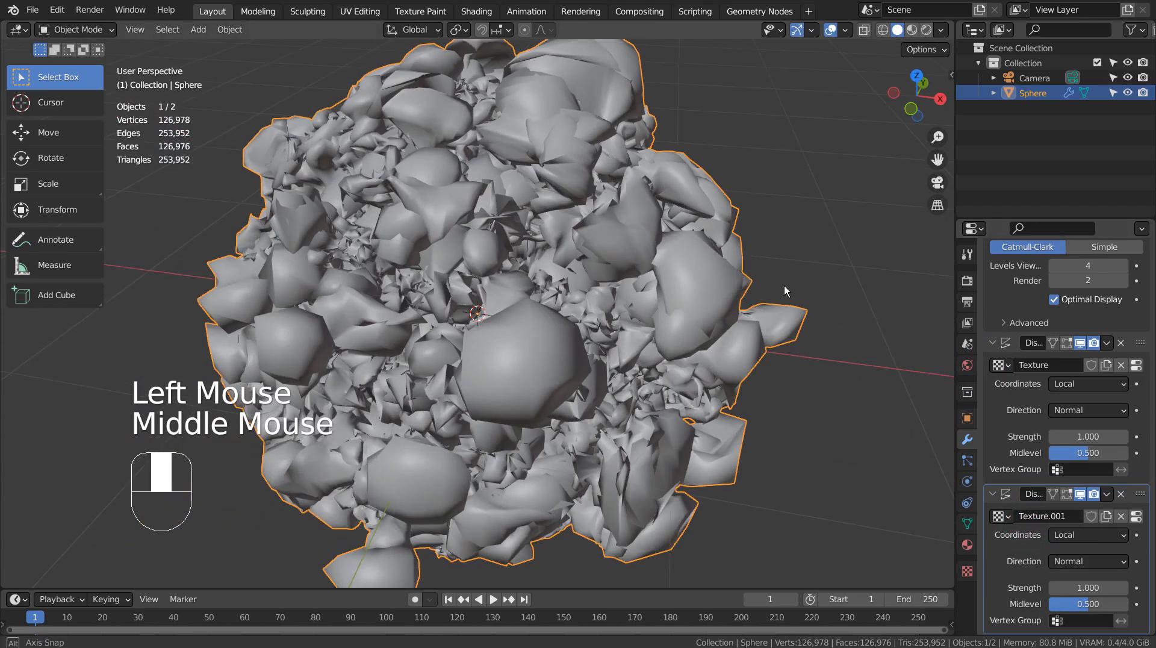
# - Open the texture settings of the second Displace modifier, Texture.001
pyautogui.click(967, 571)
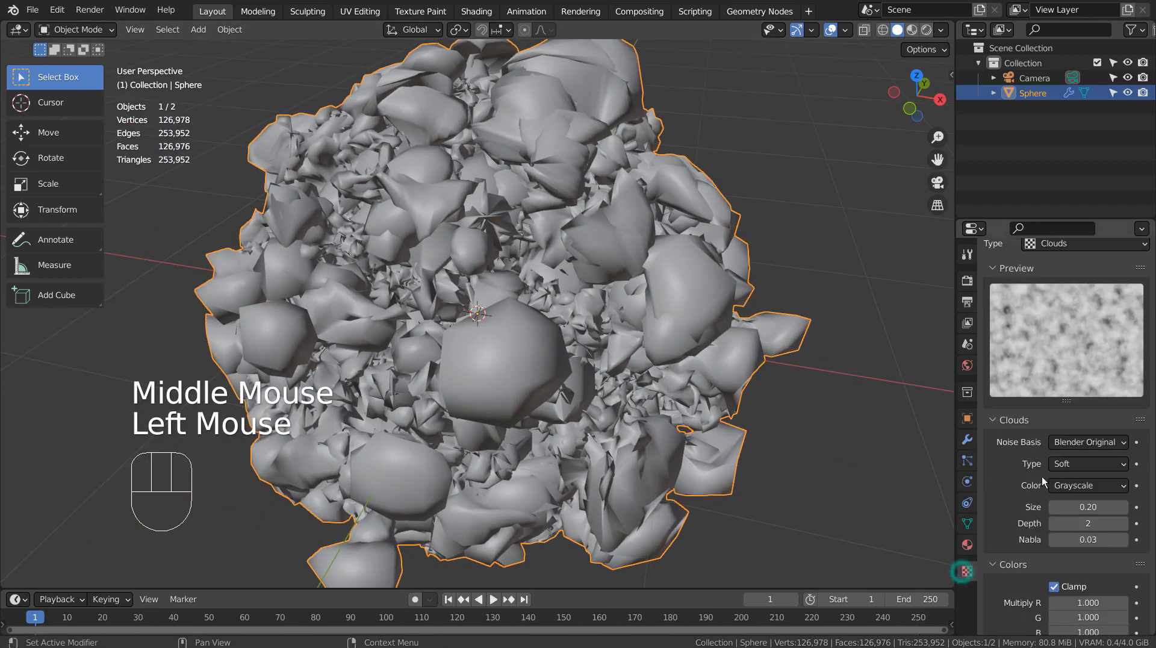
pyautogui.scroll(5, 1053, 450)
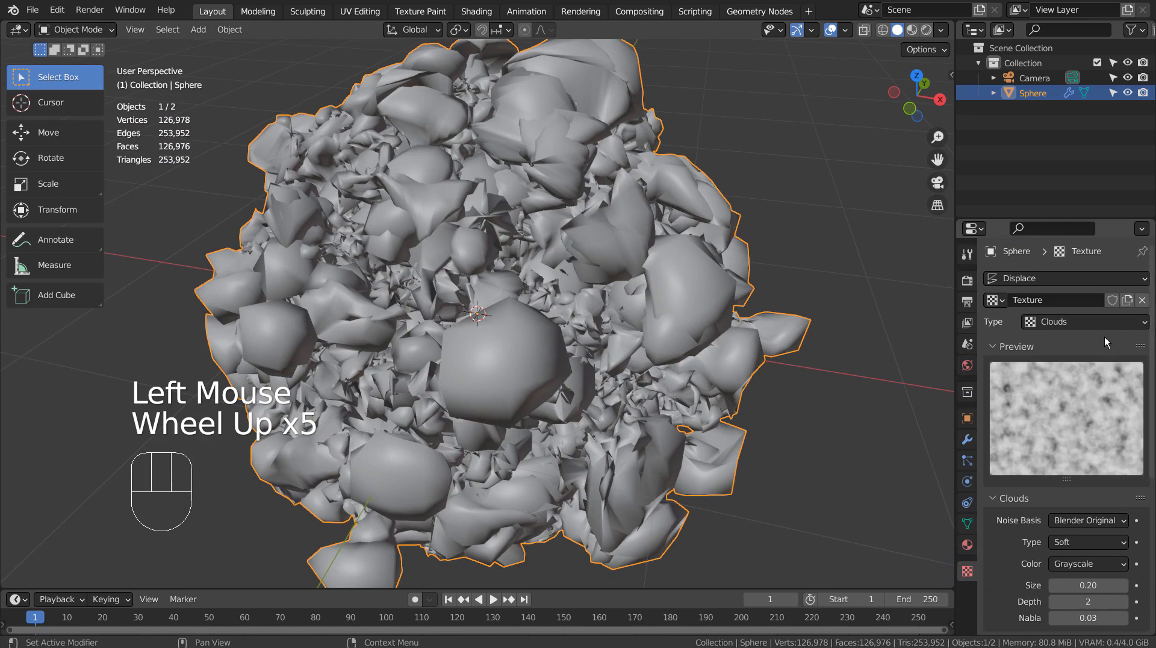
pyautogui.click(967, 439)
pyautogui.click(994, 477)
pyautogui.scroll(-3, 994, 477)
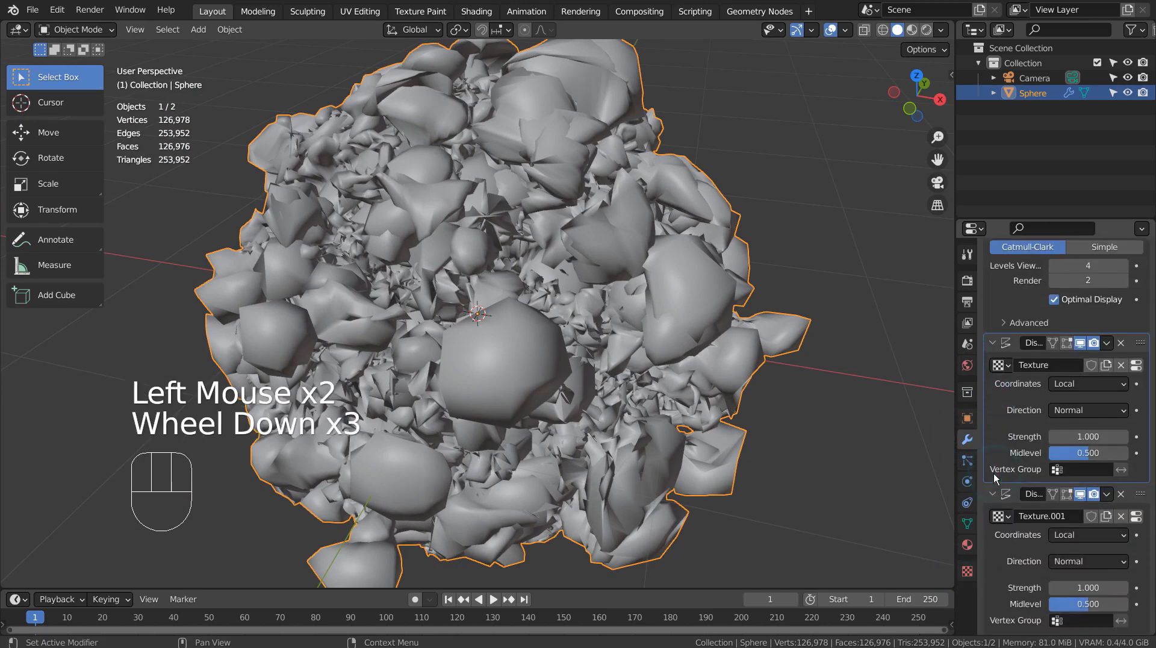
pyautogui.click(999, 553)
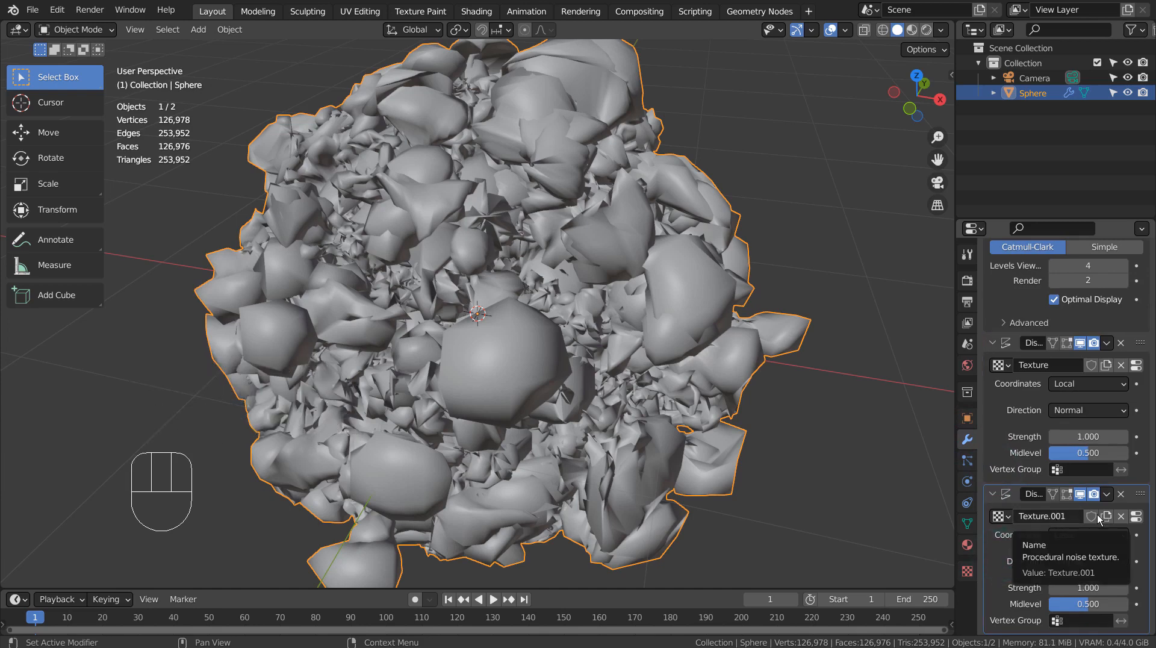
pyautogui.click(1135, 516)
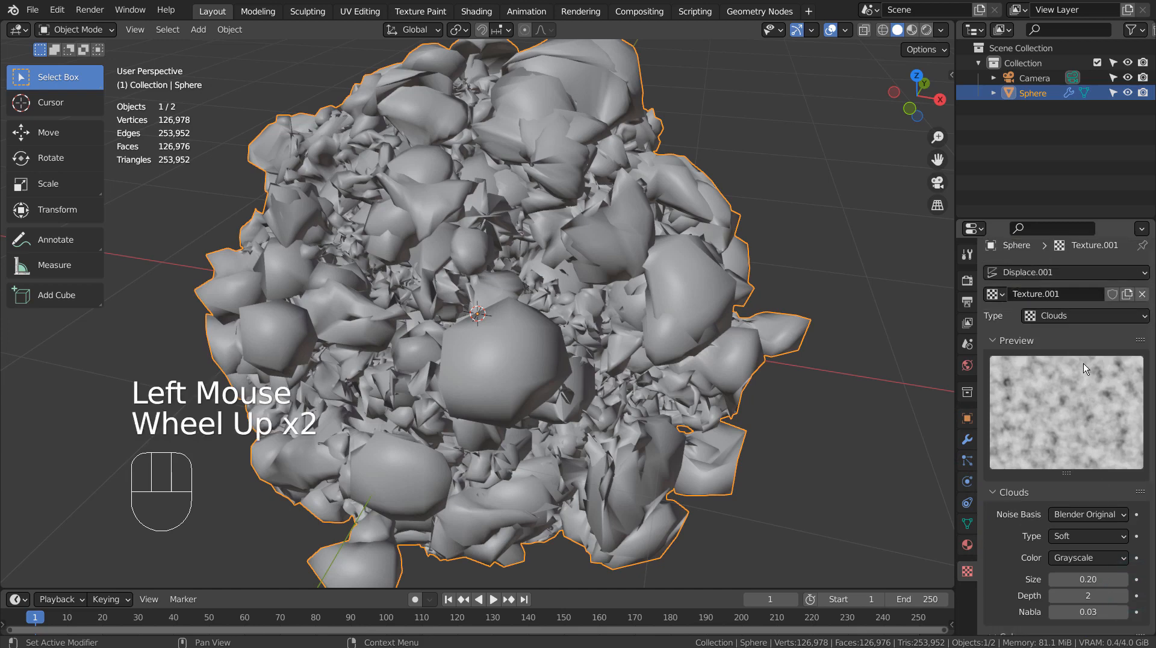
# - Set the second Clouds texture's size to 0.01
pyautogui.scroll(2, 1083, 363)
pyautogui.scroll(-4, 1048, 319)
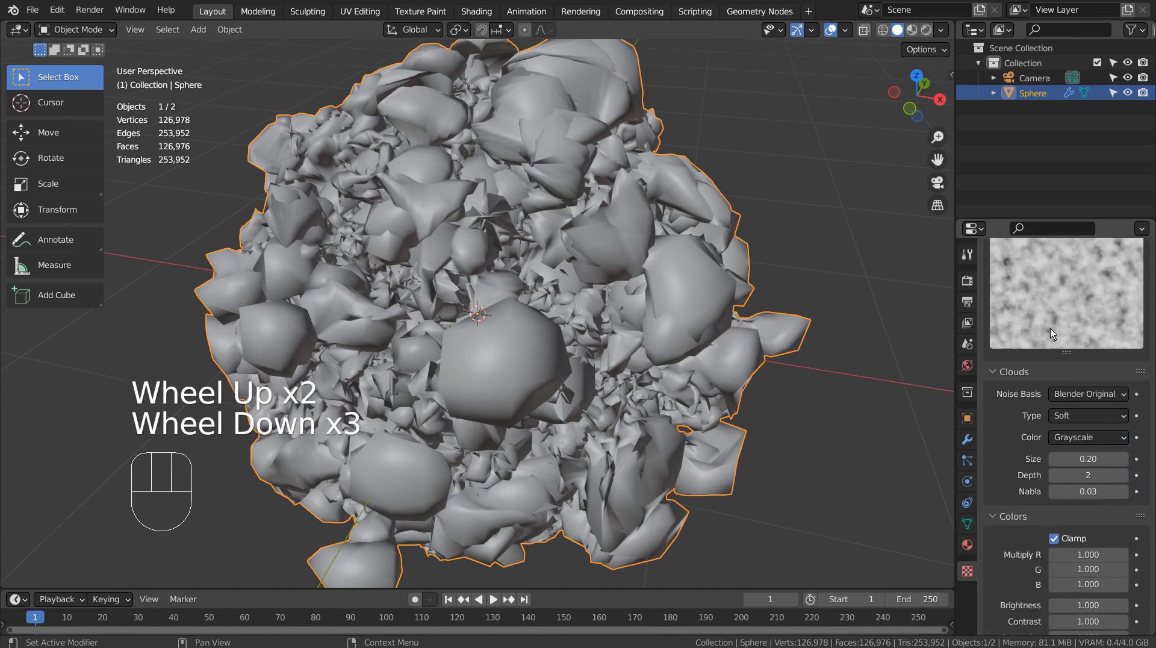
pyautogui.moveTo(1073, 408); pyautogui.dragTo(1104, 419)
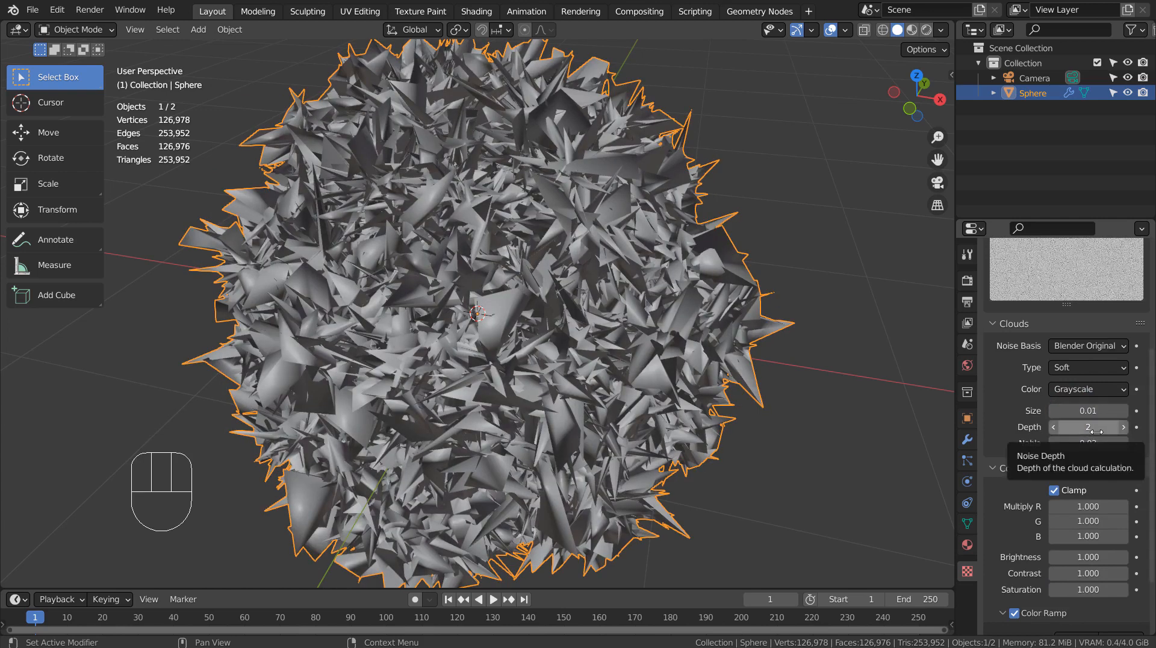
# - Set the second Clouds texture's depth to 0 after comparing 1 and 3, and undo a trial Nabla of 0.10
pyautogui.moveTo(1097, 431)
pyautogui.mouseDown()
pyautogui.moveTo(1066, 432)
pyautogui.moveTo(1119, 445)
pyautogui.moveTo(1096, 445)
pyautogui.mouseUp()
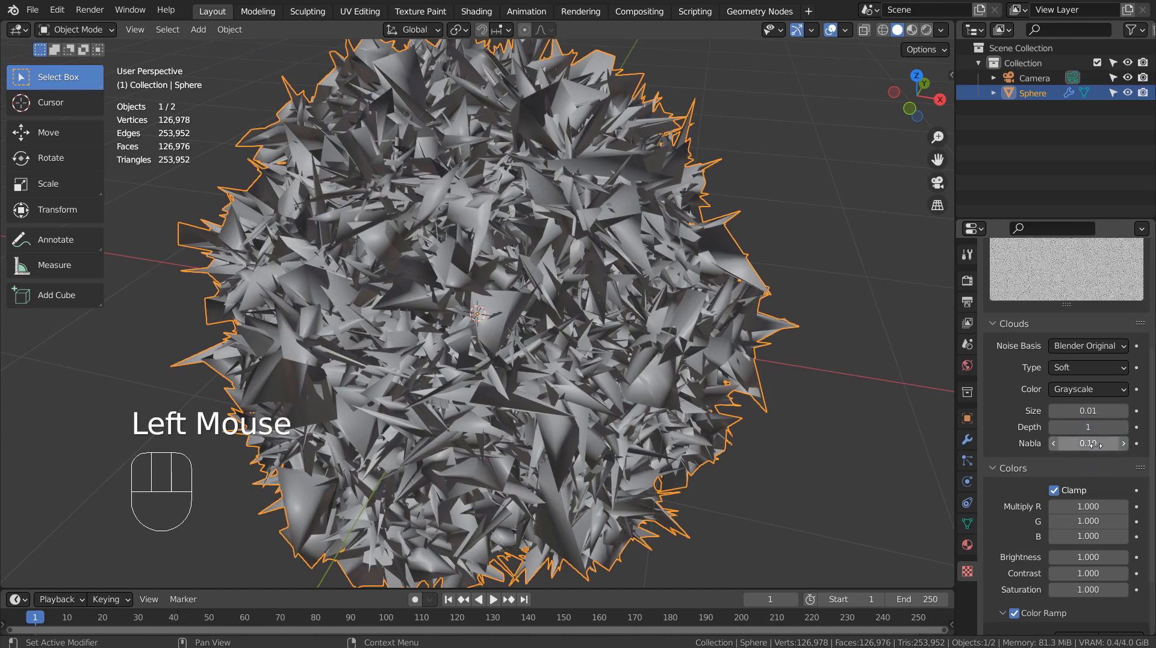
pyautogui.hotkey('ctrl', 'z')
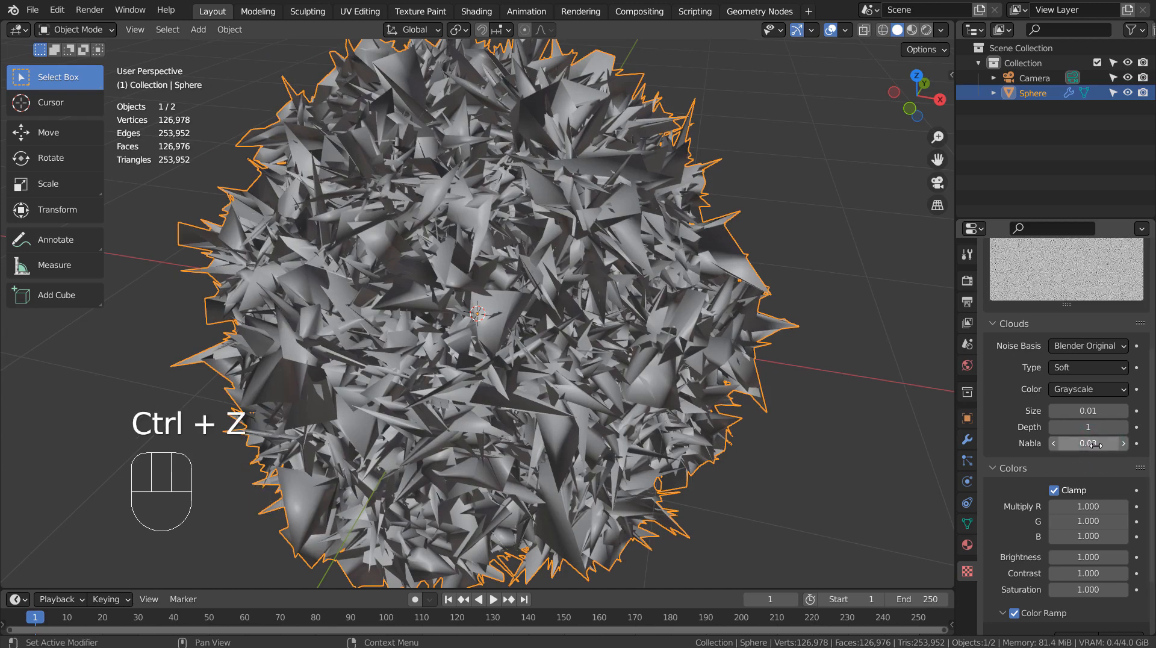
pyautogui.click(1124, 427)
pyautogui.click(1124, 427)
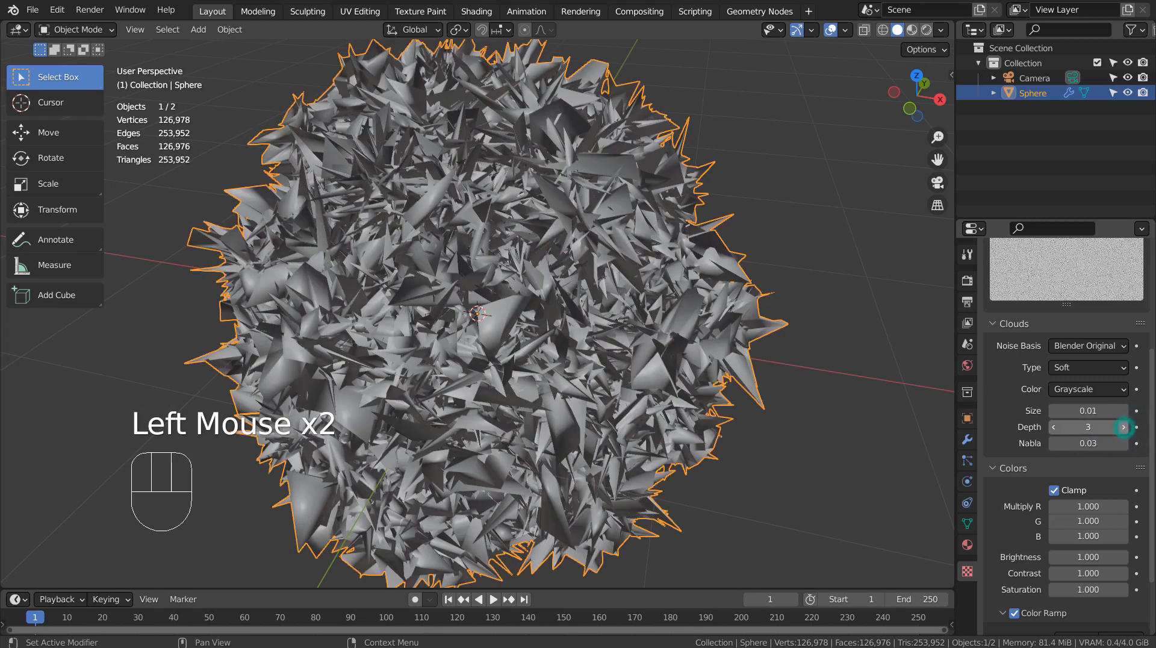
pyautogui.click(1058, 428)
pyautogui.click(1058, 428)
pyautogui.click(1059, 428)
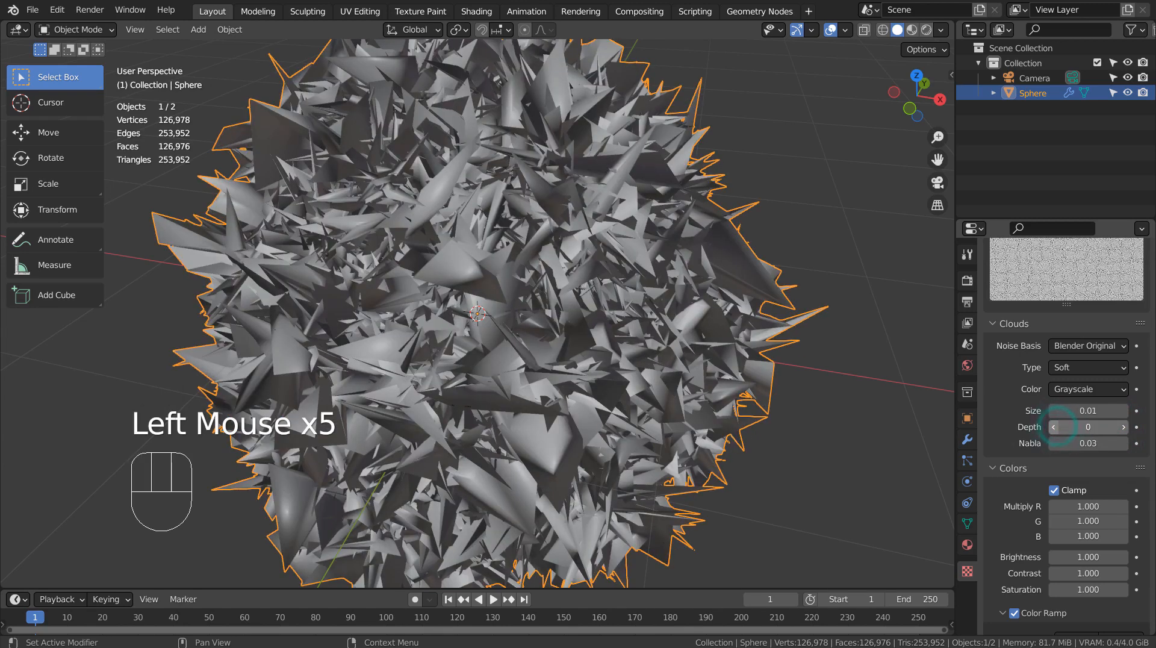
# - Try shifting the black and white stops of the second texture's color ramp
pyautogui.scroll(-1, 787, 374)
pyautogui.moveTo(787, 375); pyautogui.dragTo(569, 325, button='middle')
pyautogui.scroll(2, 736, 335)
pyautogui.scroll(-4, 1028, 425)
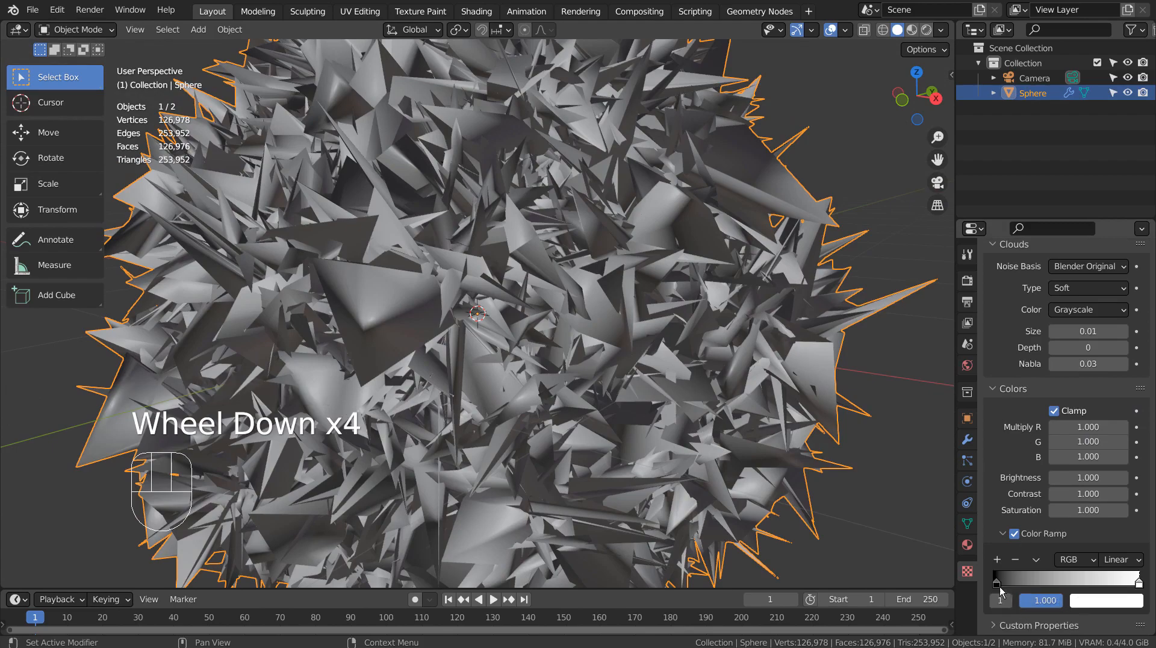
pyautogui.moveTo(999, 591); pyautogui.dragTo(972, 591)
pyautogui.moveTo(1140, 584)
pyautogui.mouseDown()
pyautogui.moveTo(1035, 587)
pyautogui.moveTo(1141, 584)
pyautogui.mouseUp()
pyautogui.scroll(-2, 707, 357)
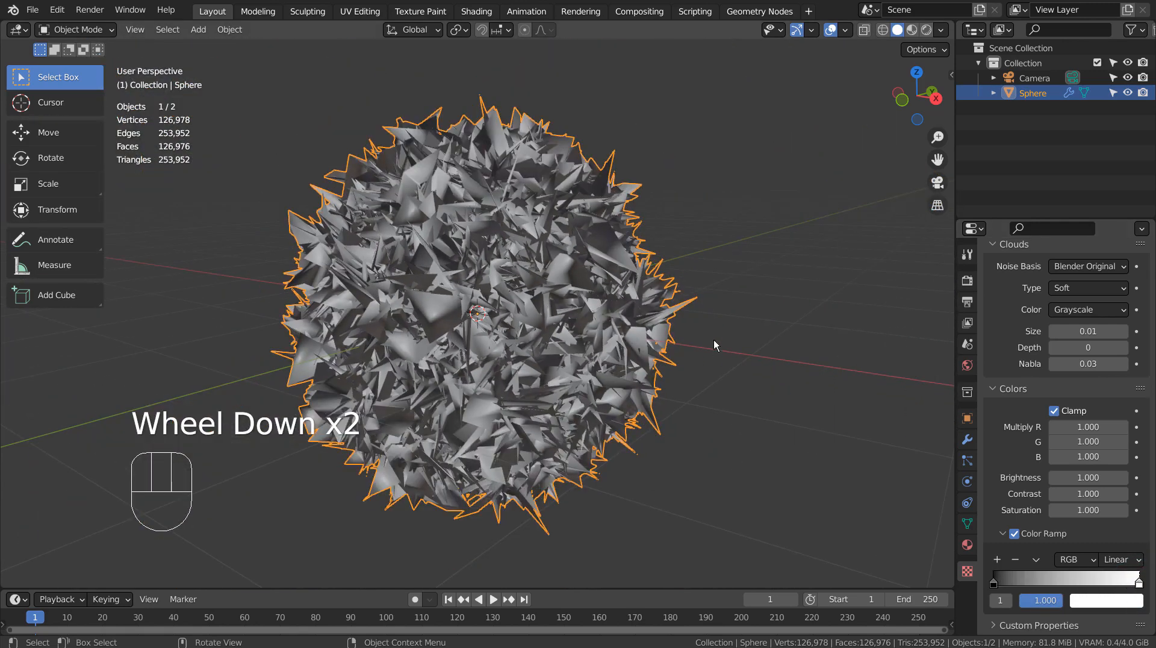
# - Add a new material to the spiky sphere and set its base color to a bright orange-red
pyautogui.click(724, 333)
pyautogui.click(649, 326)
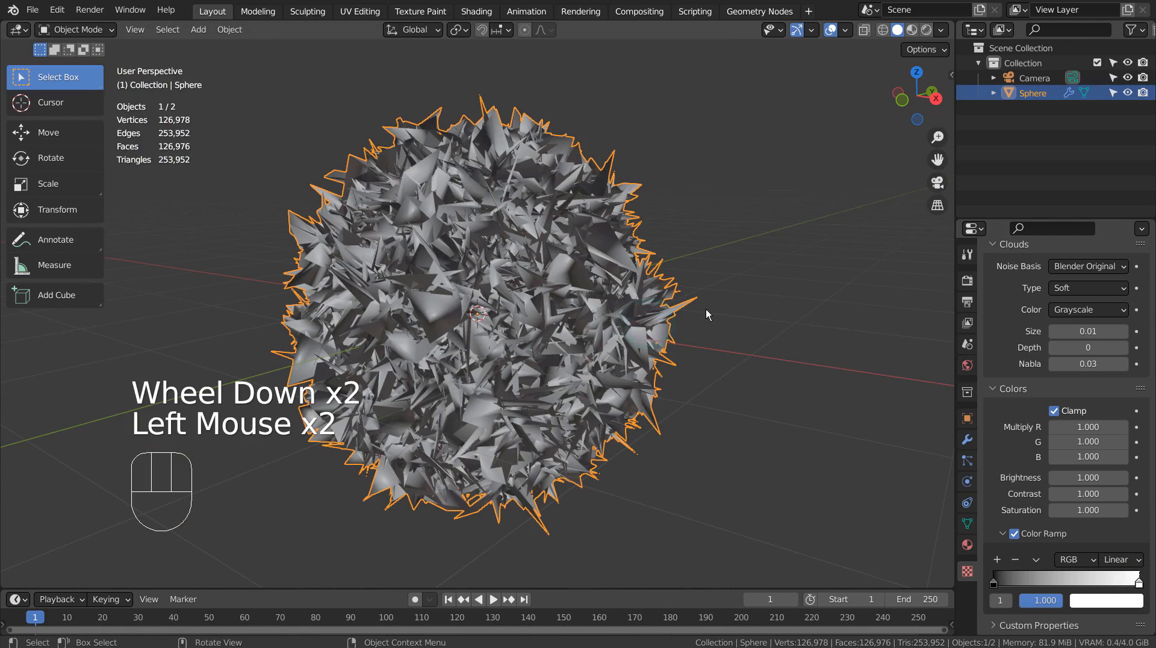
pyautogui.click(967, 545)
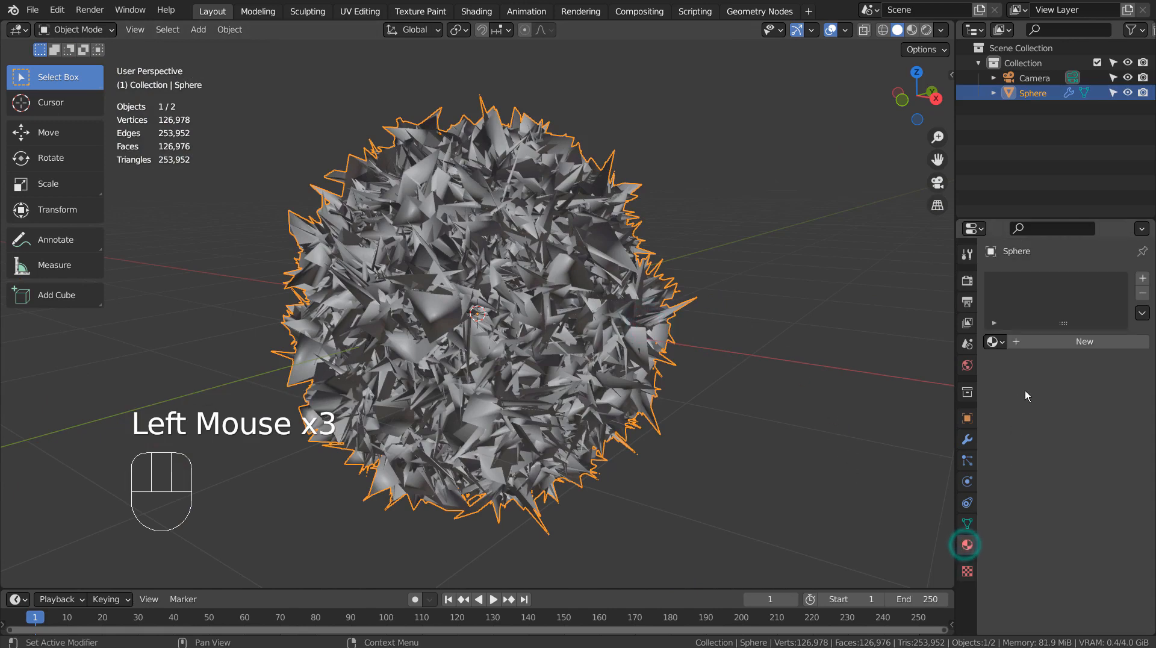
pyautogui.click(1064, 341)
pyautogui.click(1090, 471)
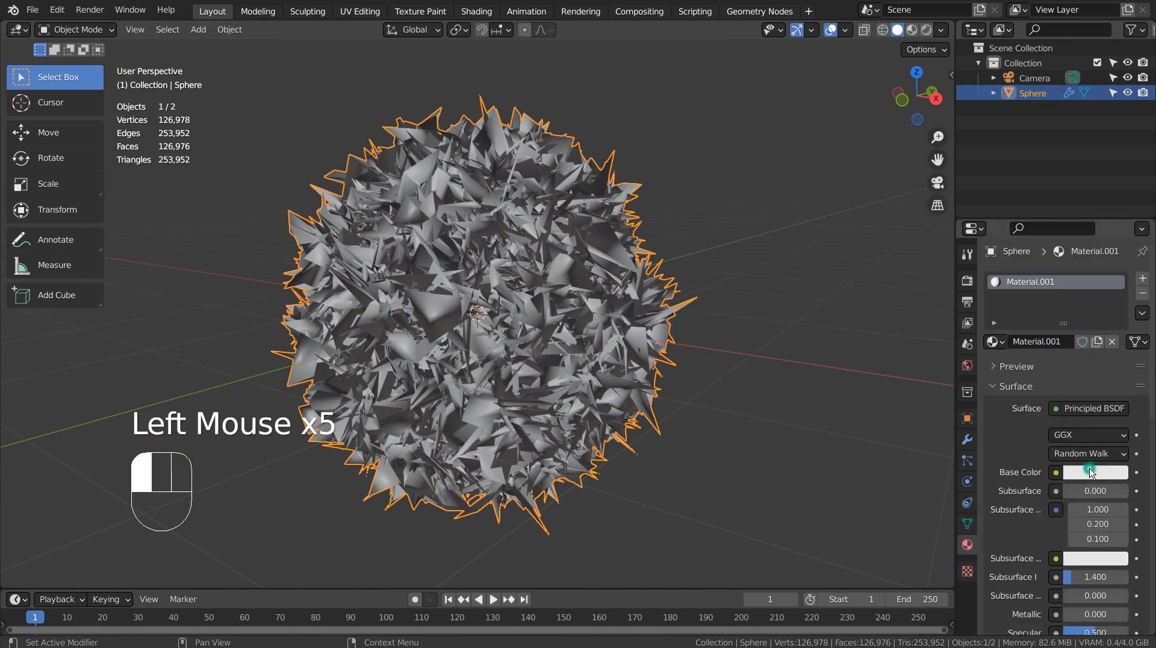
pyautogui.click(1039, 363)
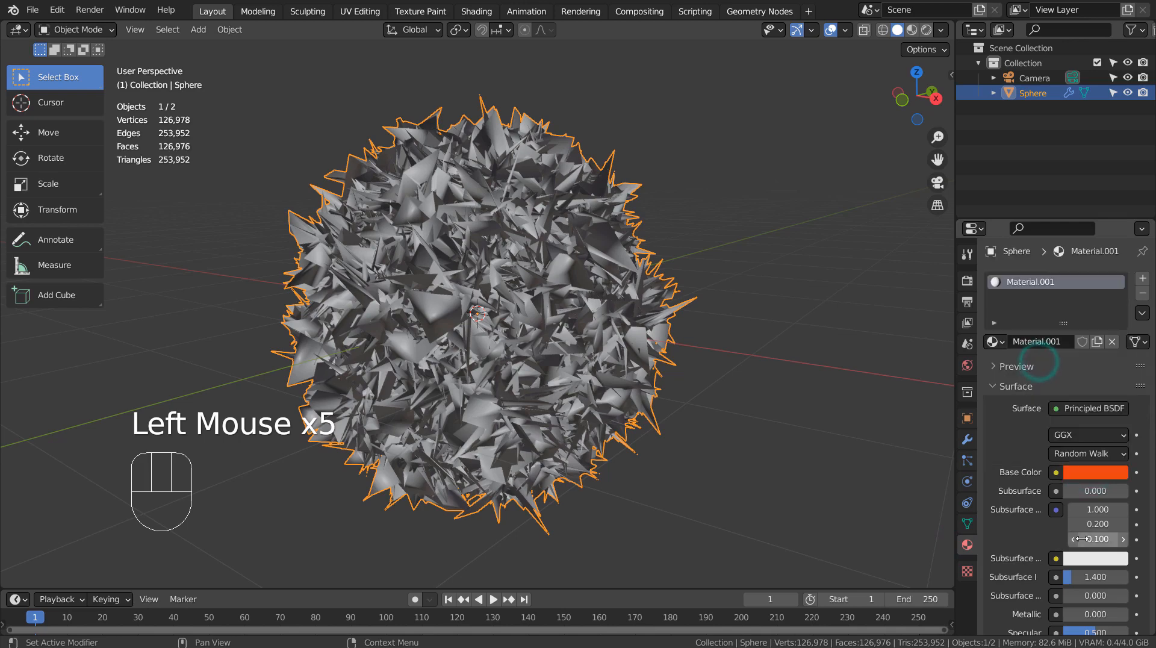
# - Set the orange material's metallic to 0.991 and roughness to 0.206, using Material Preview shading
pyautogui.scroll(-2, 1086, 569)
pyautogui.moveTo(1081, 518); pyautogui.dragTo(1128, 518)
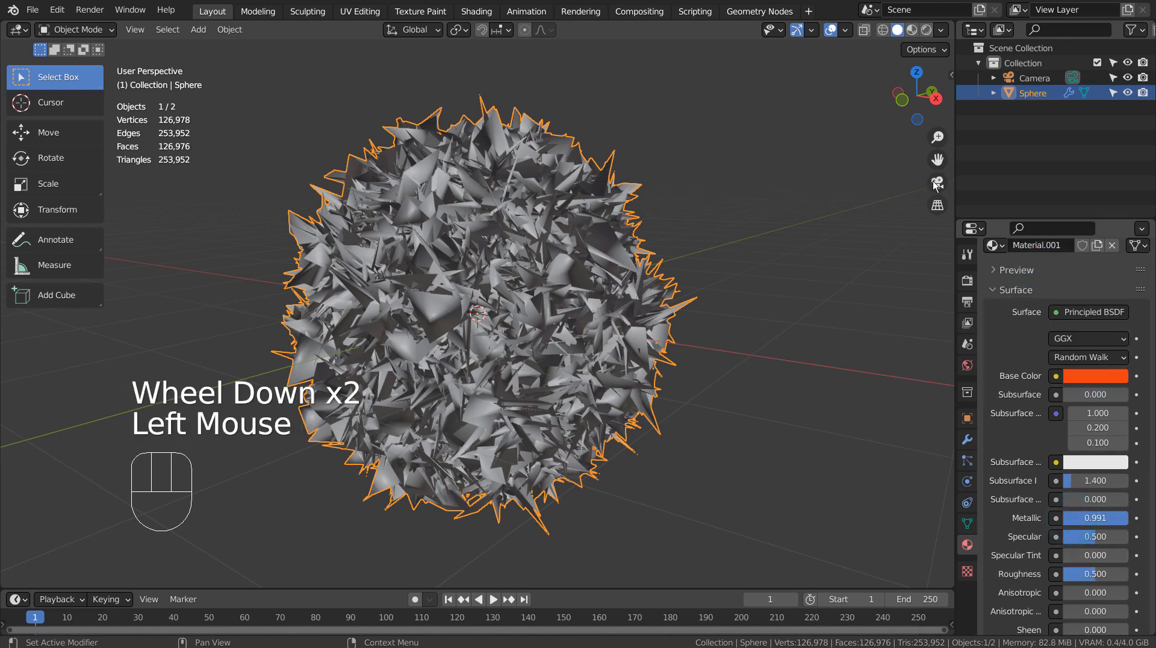
pyautogui.click(911, 29)
pyautogui.scroll(2, 820, 276)
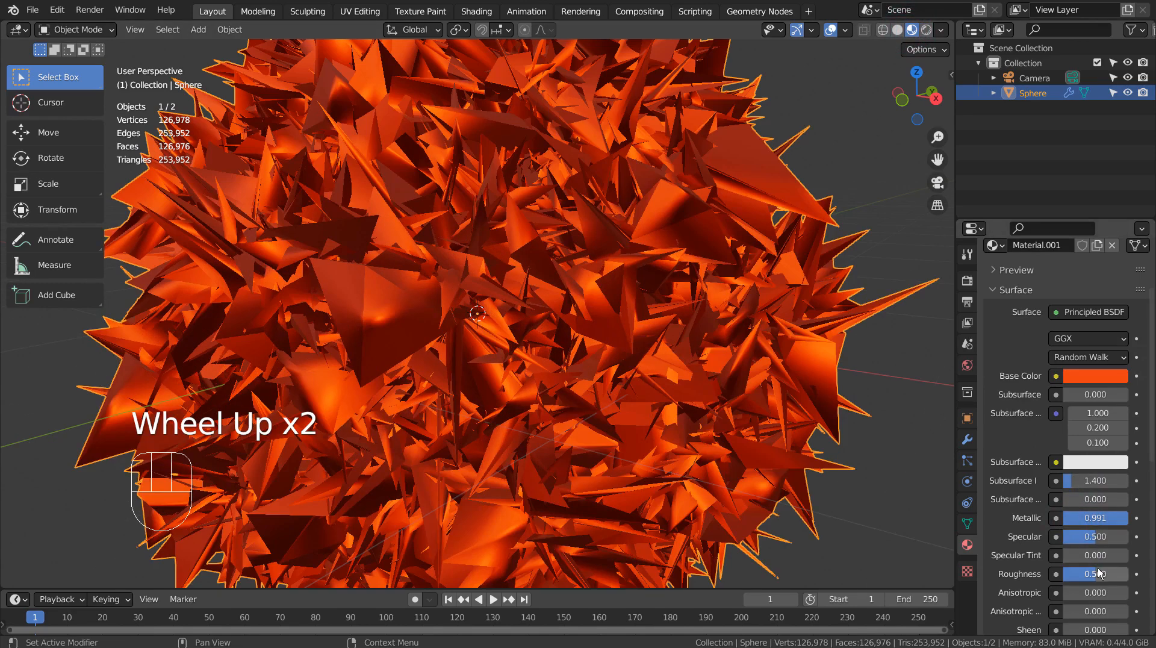
pyautogui.moveTo(1100, 574)
pyautogui.mouseDown()
pyautogui.moveTo(1059, 573)
pyautogui.moveTo(1077, 573)
pyautogui.mouseUp()
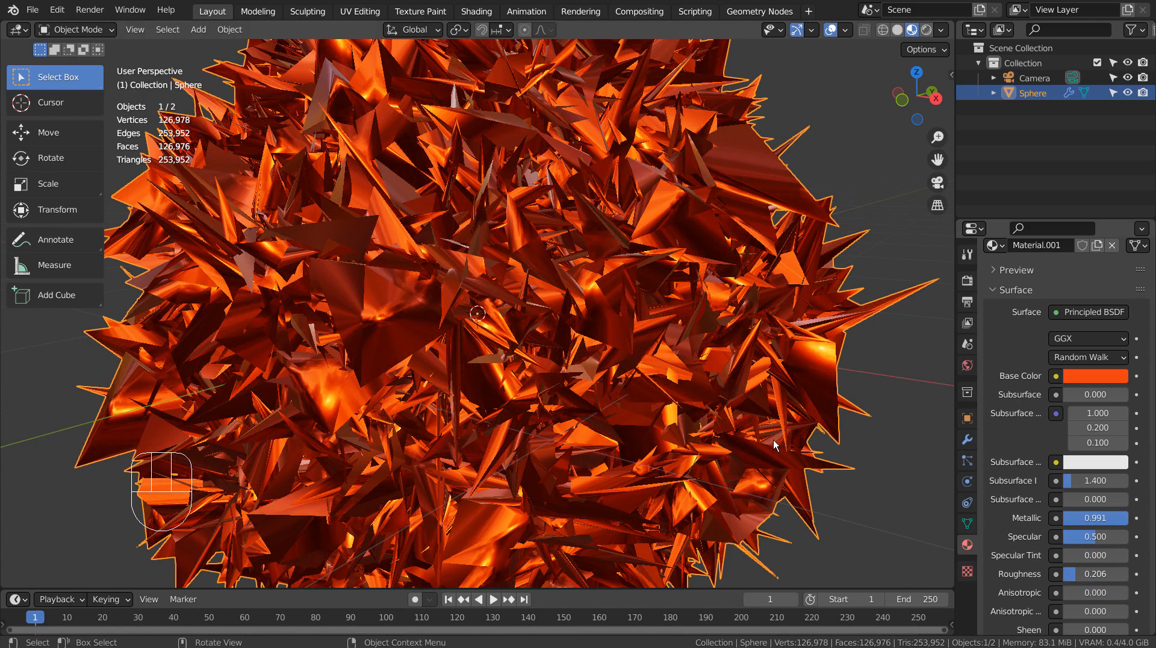
# - Duplicate the spiky sphere in place and scale the copy down to about 0.98
pyautogui.click(835, 450)
pyautogui.scroll(-2, 901, 463)
pyautogui.moveTo(874, 458); pyautogui.dragTo(783, 413, button='middle')
pyautogui.click(629, 311)
pyautogui.scroll(1, 663, 314)
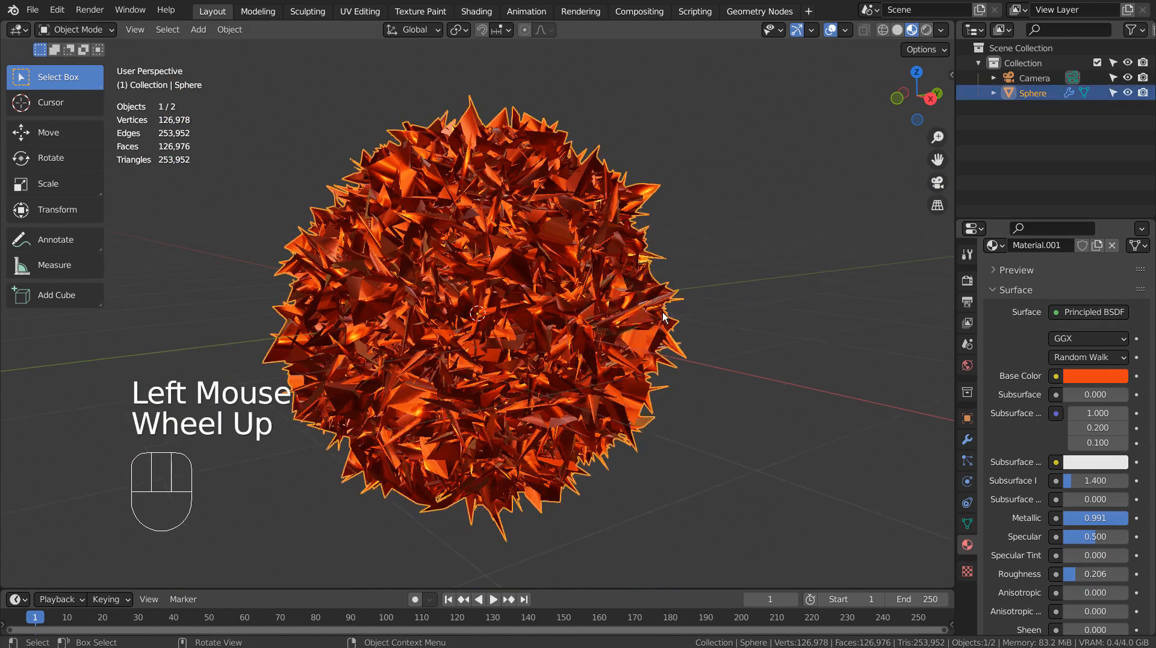
pyautogui.scroll(1, 664, 316)
pyautogui.hotkey('shift', 'd')
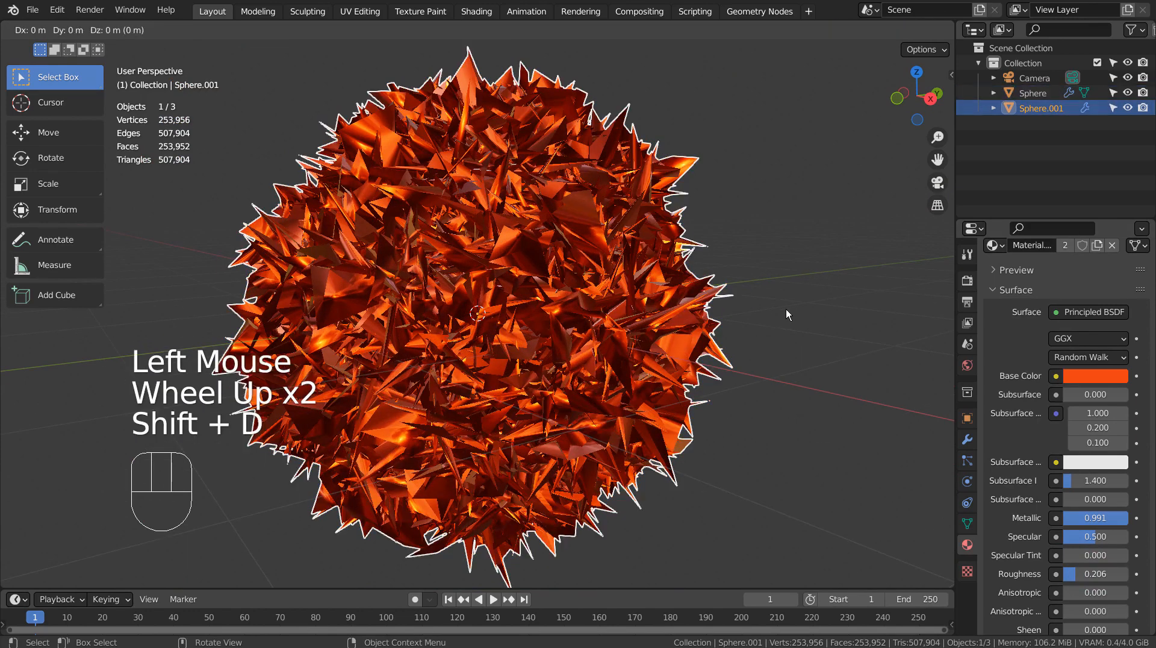
pyautogui.press('s')
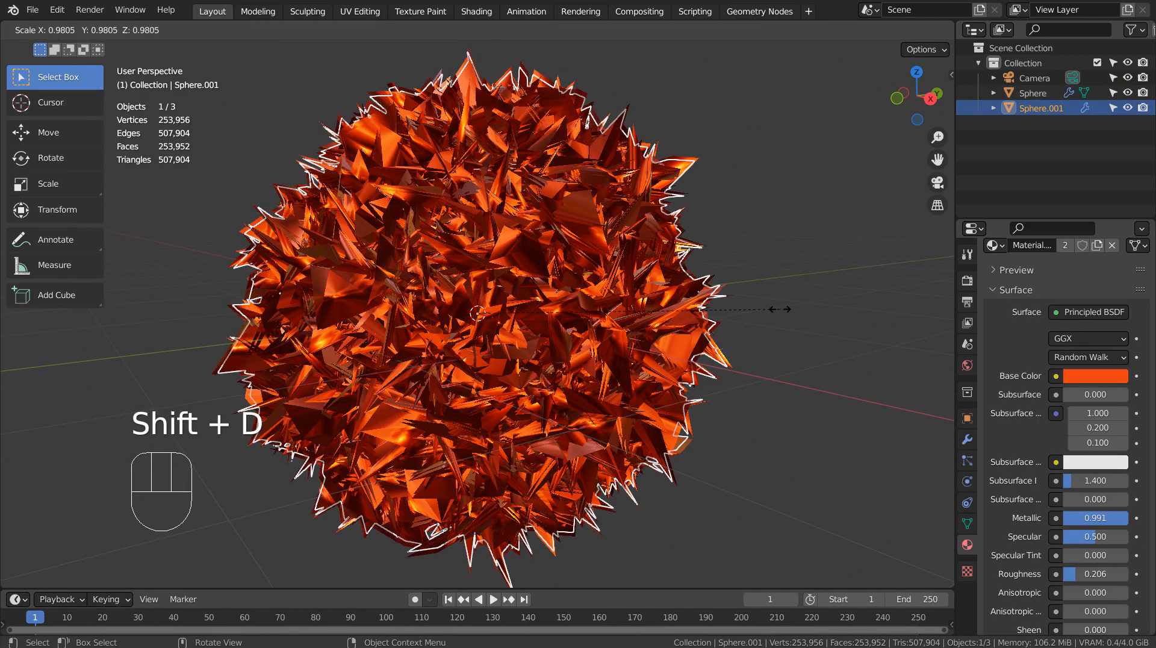
pyautogui.click(779, 310)
# - Make the duplicate's material independent from the original's and change its surface shader to Emission
pyautogui.scroll(2, 1064, 352)
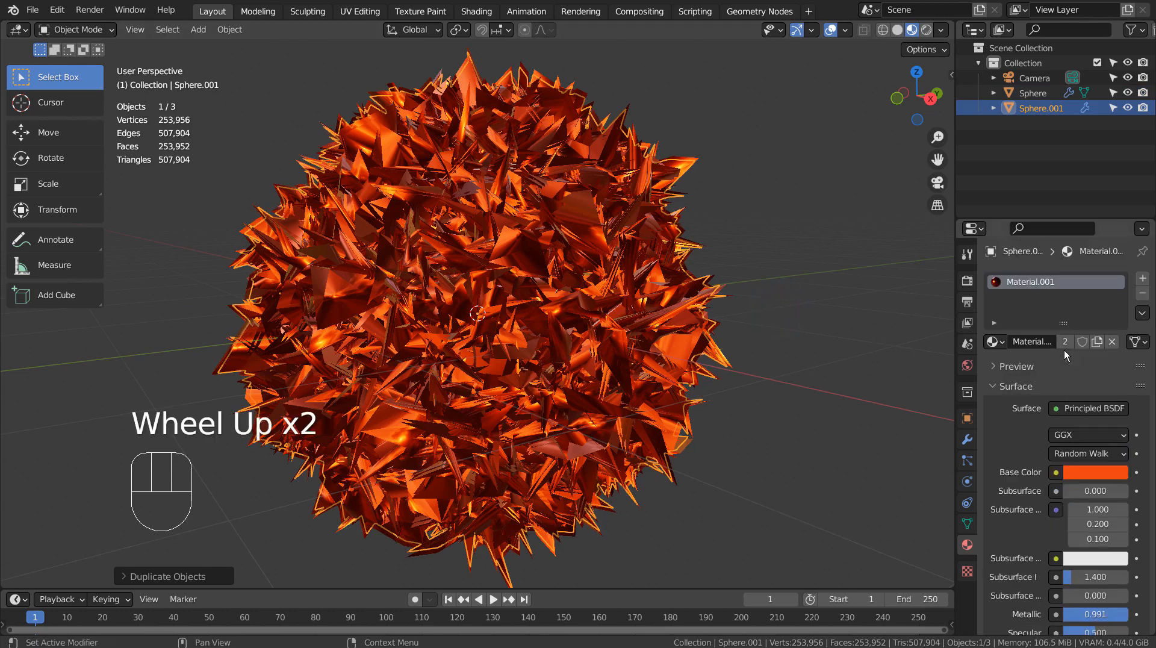
pyautogui.click(1065, 345)
pyautogui.click(1071, 408)
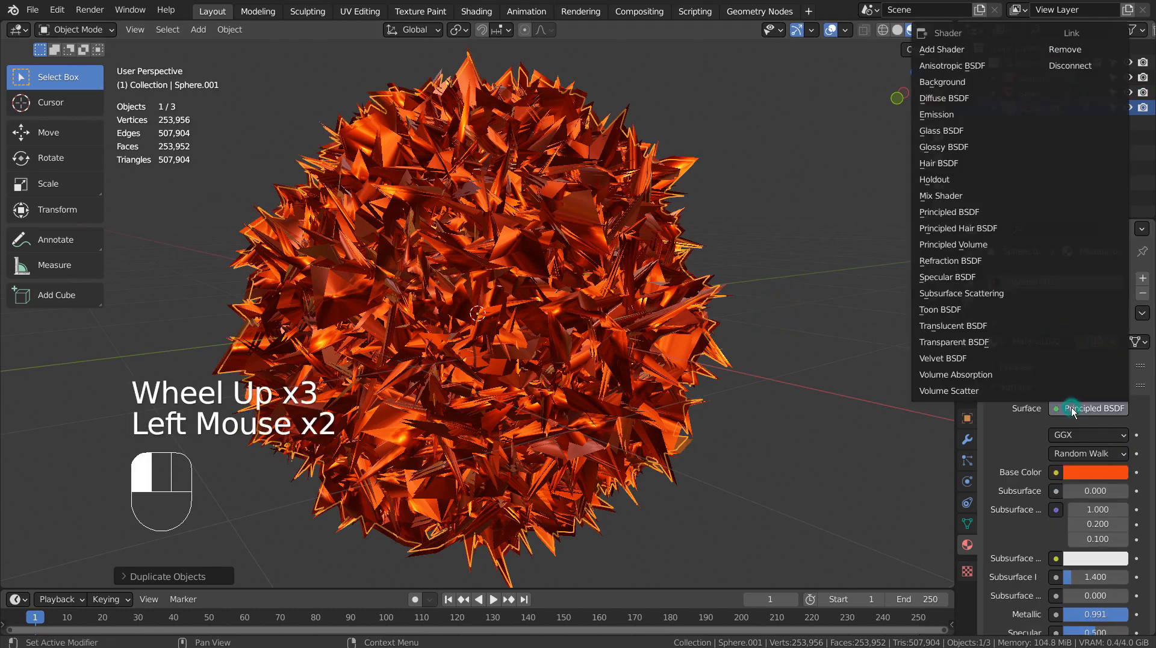
pyautogui.click(994, 118)
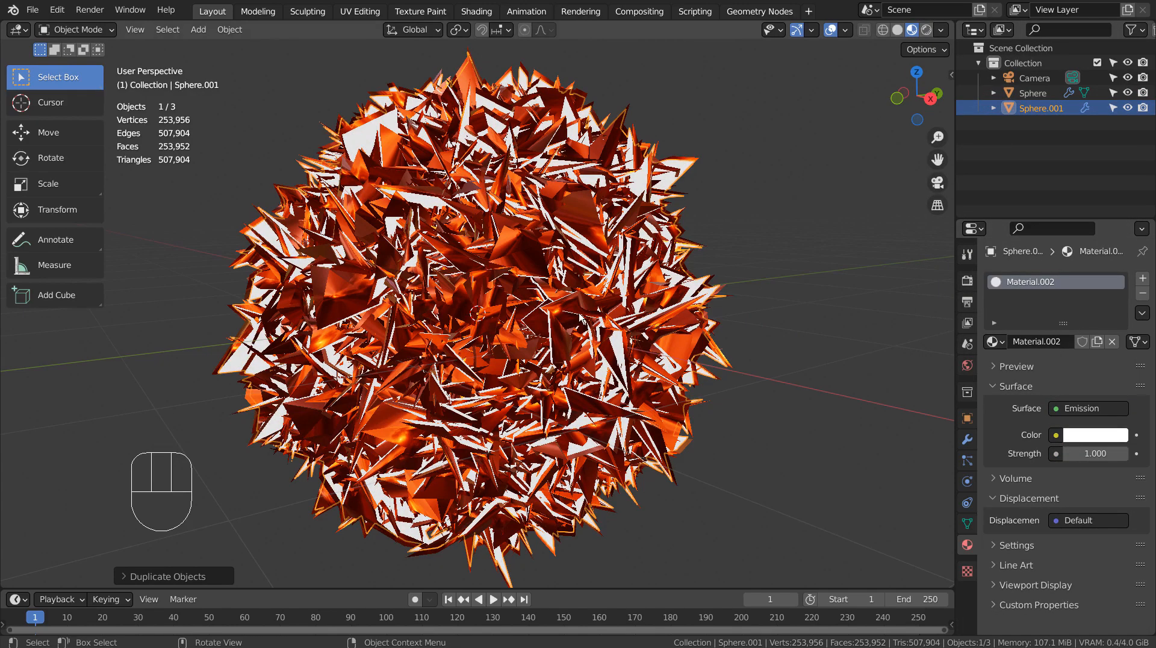
pyautogui.moveTo(582, 320); pyautogui.dragTo(686, 315, button='middle')
pyautogui.scroll(3, 686, 315)
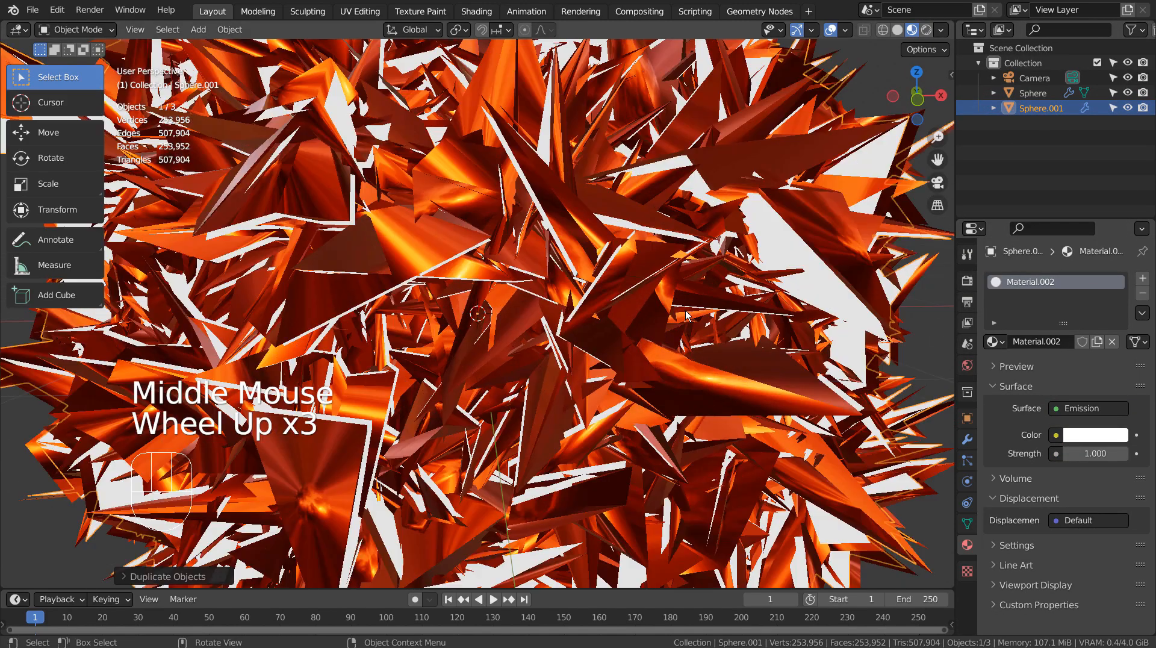
pyautogui.scroll(1, 686, 304)
pyautogui.moveTo(691, 266); pyautogui.dragTo(709, 207, button='middle')
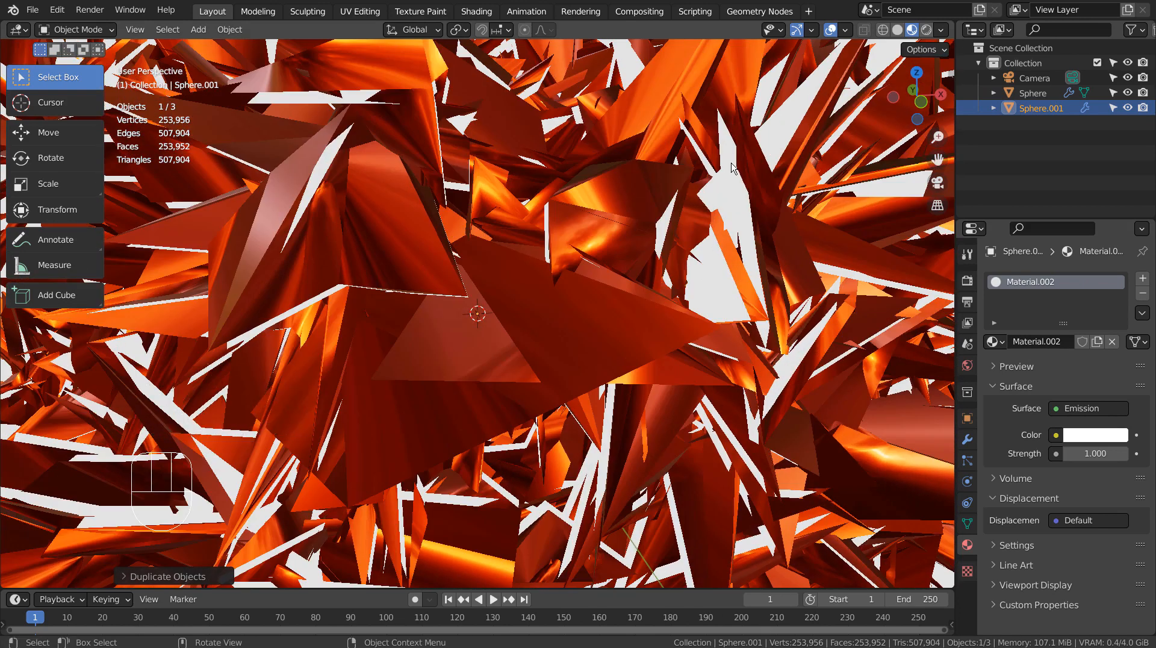
# - Scale the inner duplicate sphere up slightly, to an object scale of about 0.992
pyautogui.click(1009, 108)
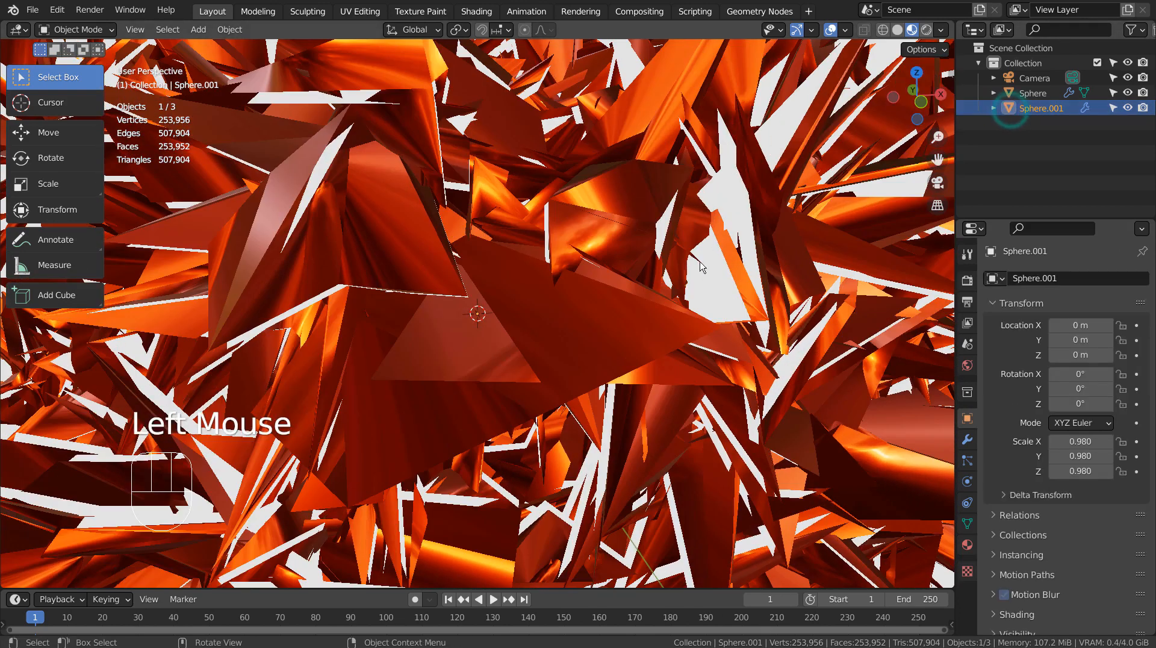
pyautogui.press('s')
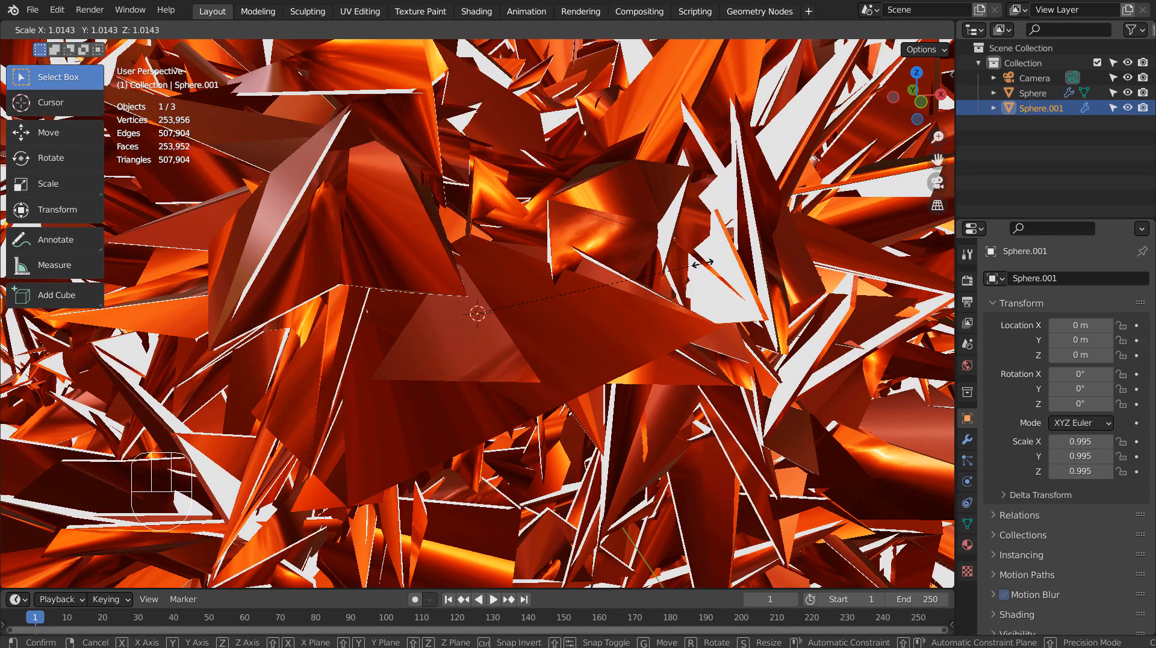
pyautogui.click(701, 263)
pyautogui.moveTo(702, 259); pyautogui.dragTo(618, 368, button='middle')
pyautogui.scroll(-4, 699, 348)
pyautogui.scroll(-1, 700, 348)
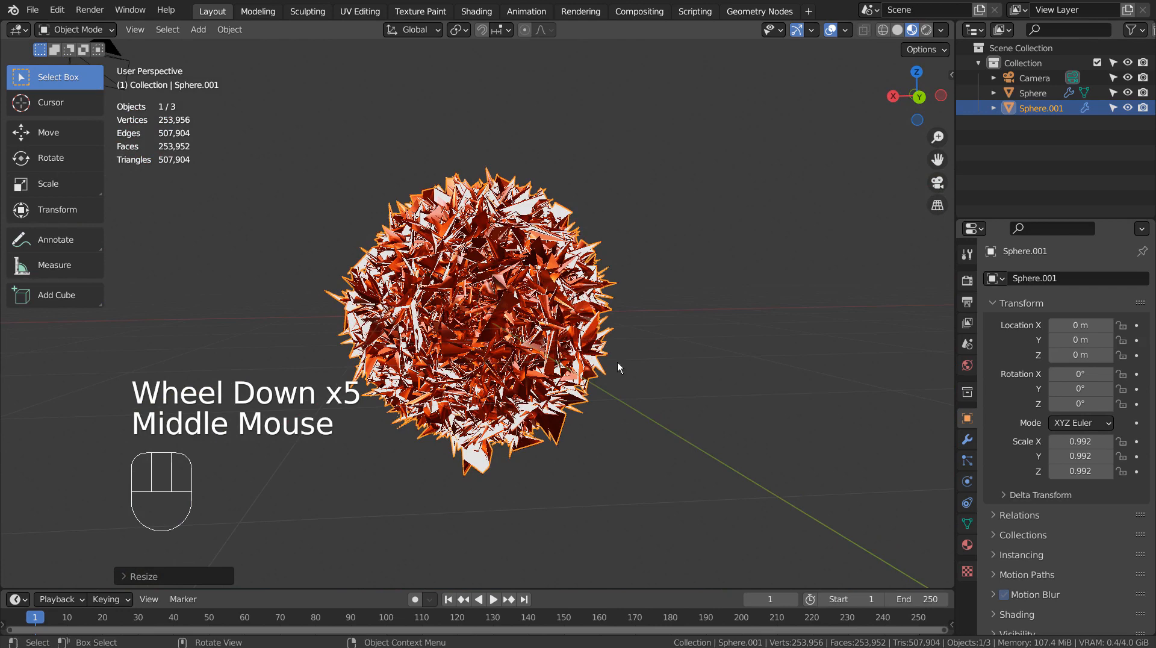
# - Set the duplicate's emission color to a saturated blue with hue 0.619 and its strength to 35
pyautogui.click(966, 545)
pyautogui.click(1082, 435)
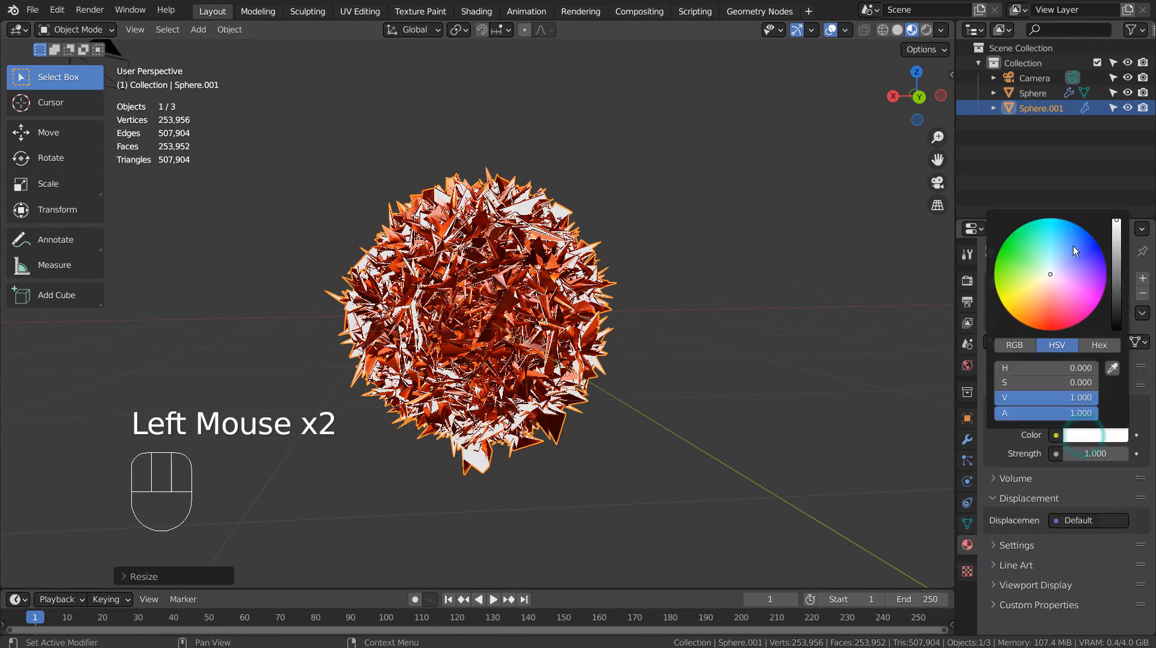
pyautogui.moveTo(1073, 240); pyautogui.dragTo(1075, 223)
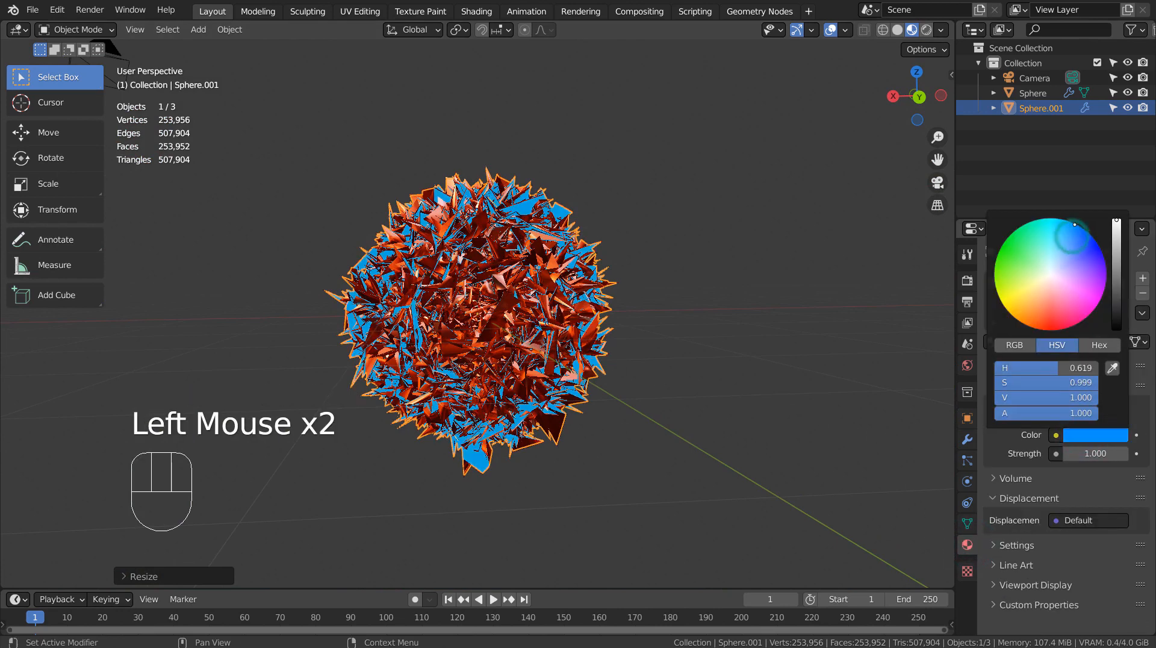
pyautogui.click(1092, 452)
pyautogui.press('Return')
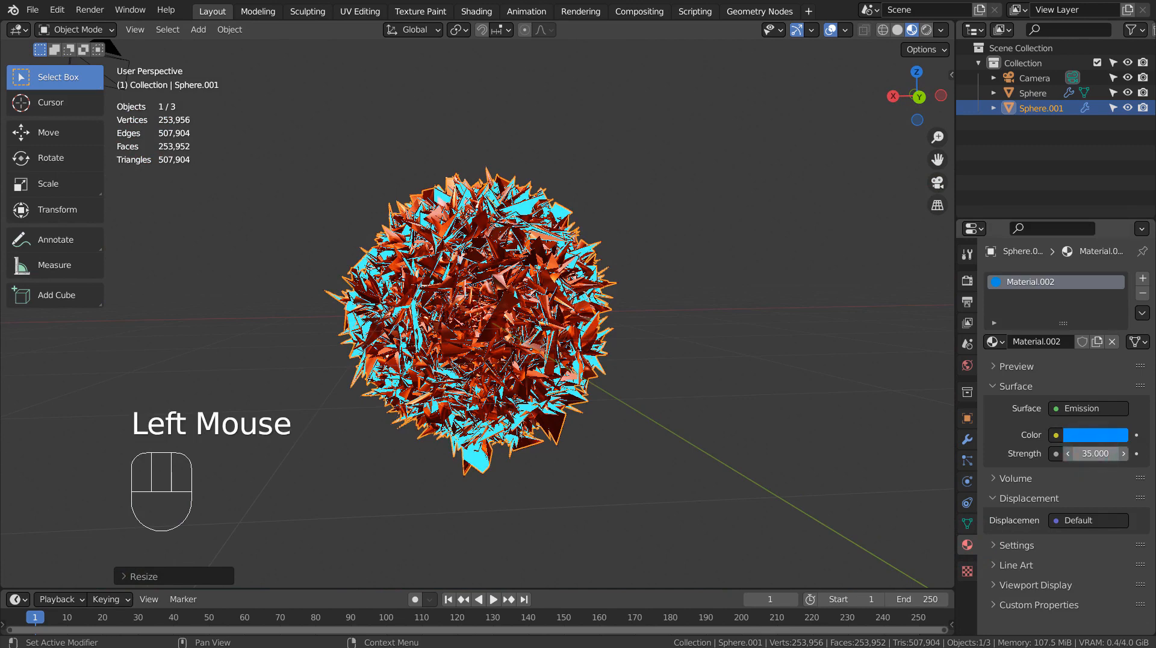
# - Switch the render engine to Eevee and enable Bloom, leaving the sphere deselected
pyautogui.click(967, 281)
pyautogui.click(1081, 278)
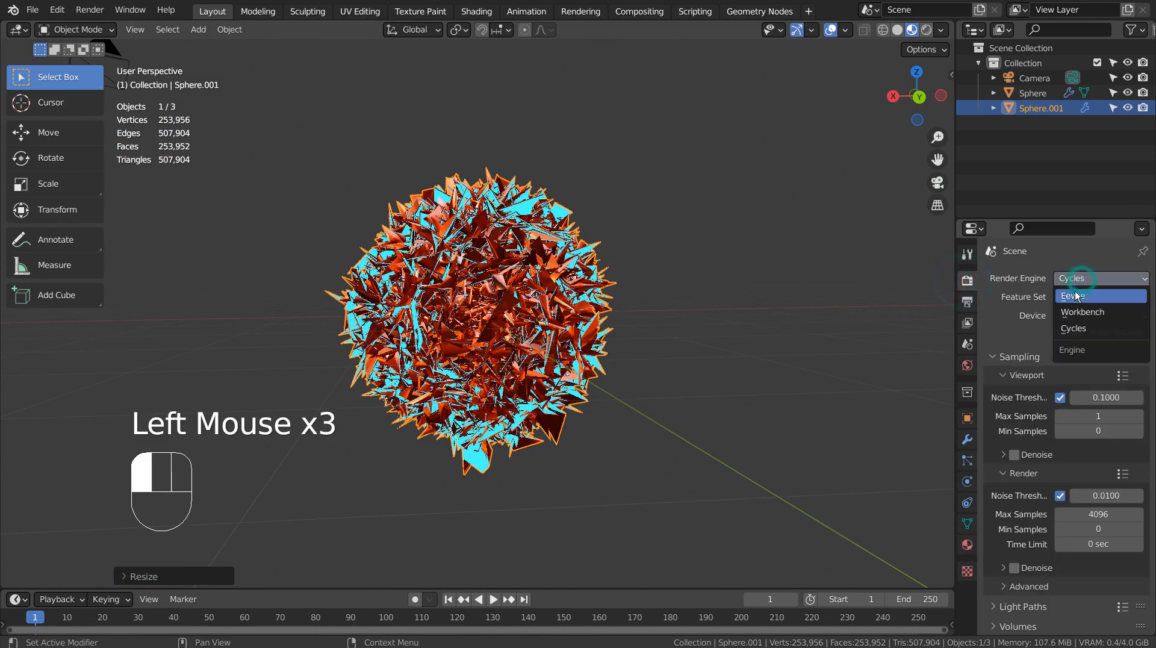
pyautogui.click(1076, 296)
pyautogui.click(1012, 407)
pyautogui.click(1006, 404)
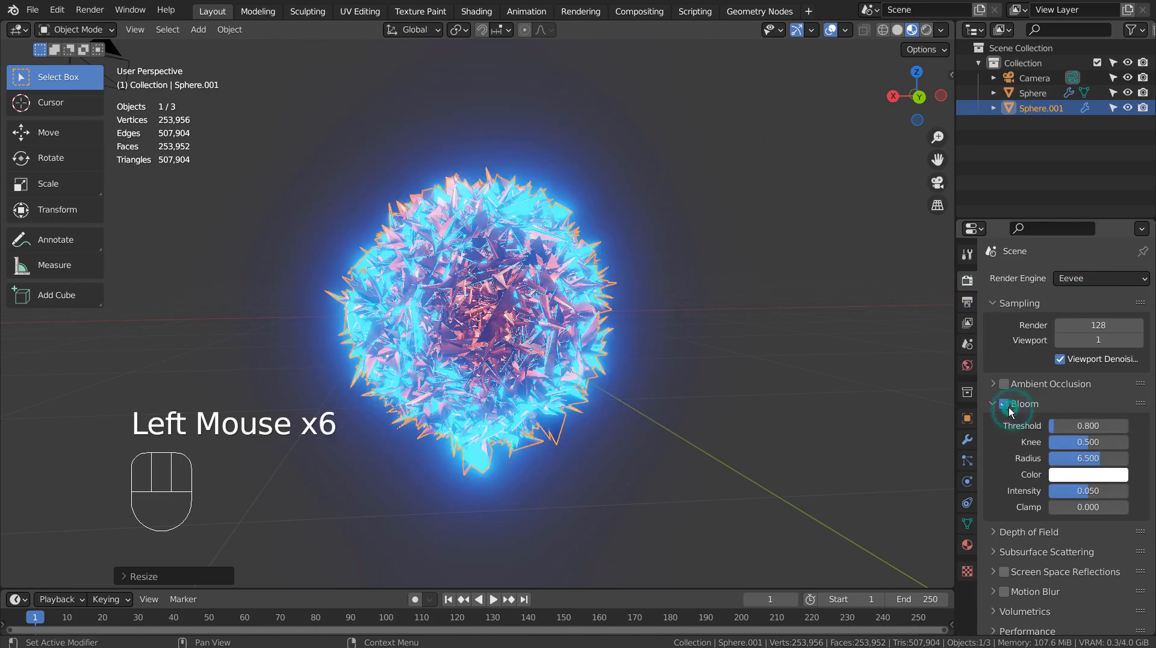
pyautogui.click(1000, 405)
pyautogui.moveTo(499, 355); pyautogui.dragTo(626, 377, button='middle')
pyautogui.click(627, 378)
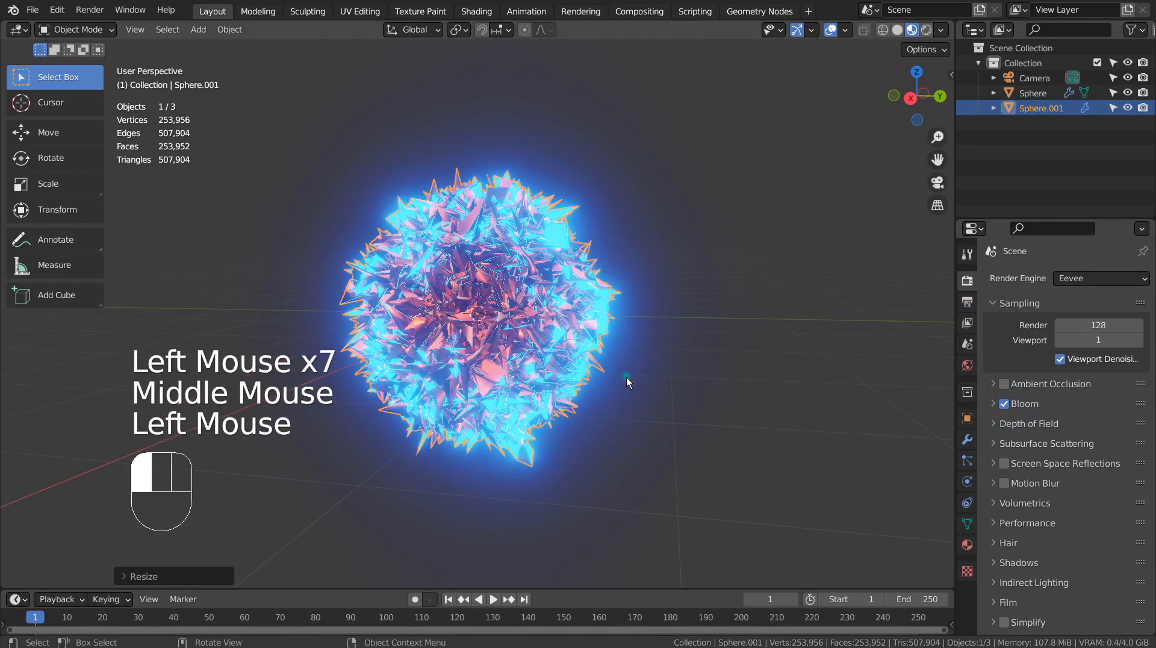
pyautogui.scroll(2, 662, 385)
pyautogui.moveTo(707, 399); pyautogui.dragTo(693, 558, button='middle')
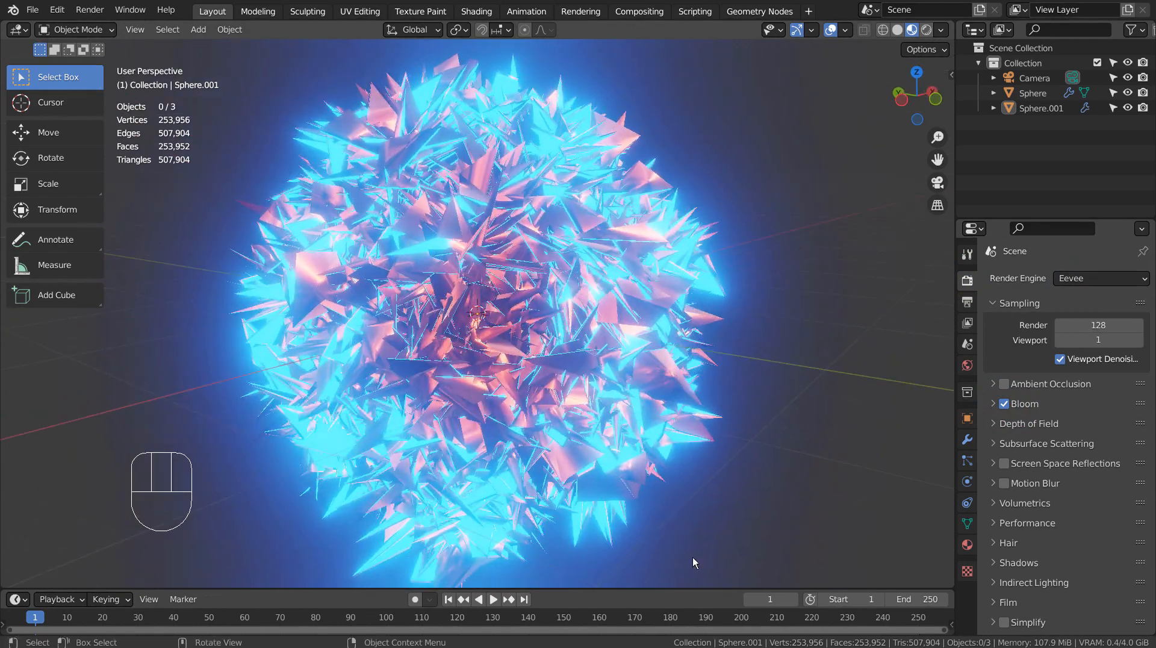
# - Change the emission color to a light green with hue 0.371 and saturation 0.8, and the strength to 25
pyautogui.click(966, 545)
pyautogui.click(1099, 460)
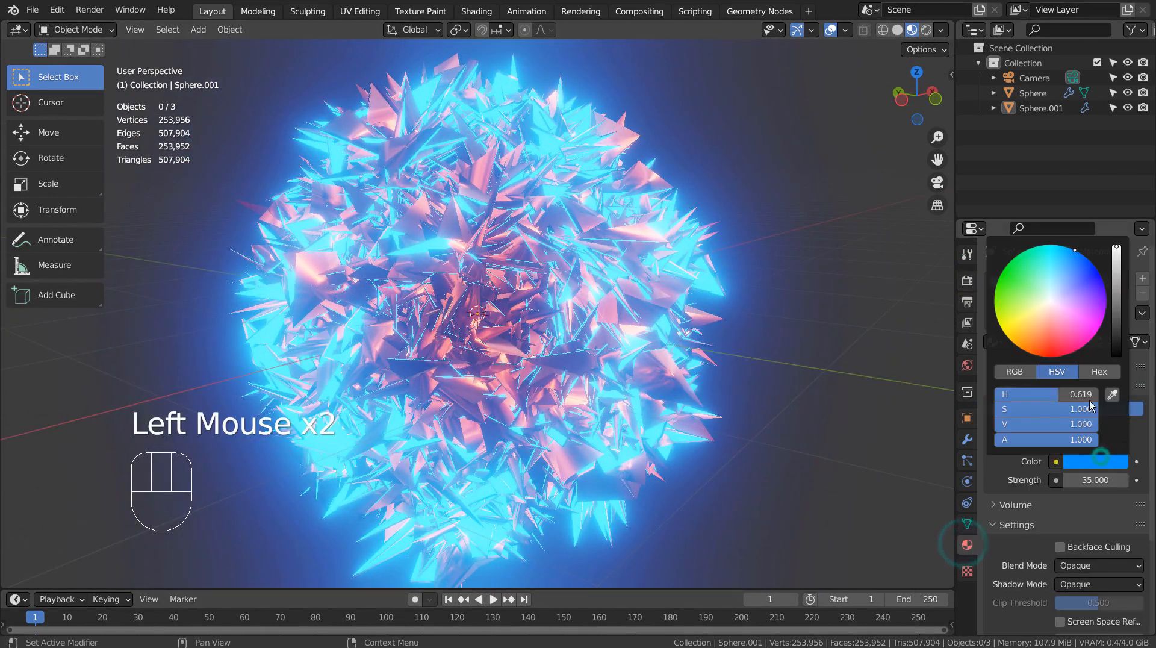
pyautogui.moveTo(1041, 287); pyautogui.dragTo(1031, 278)
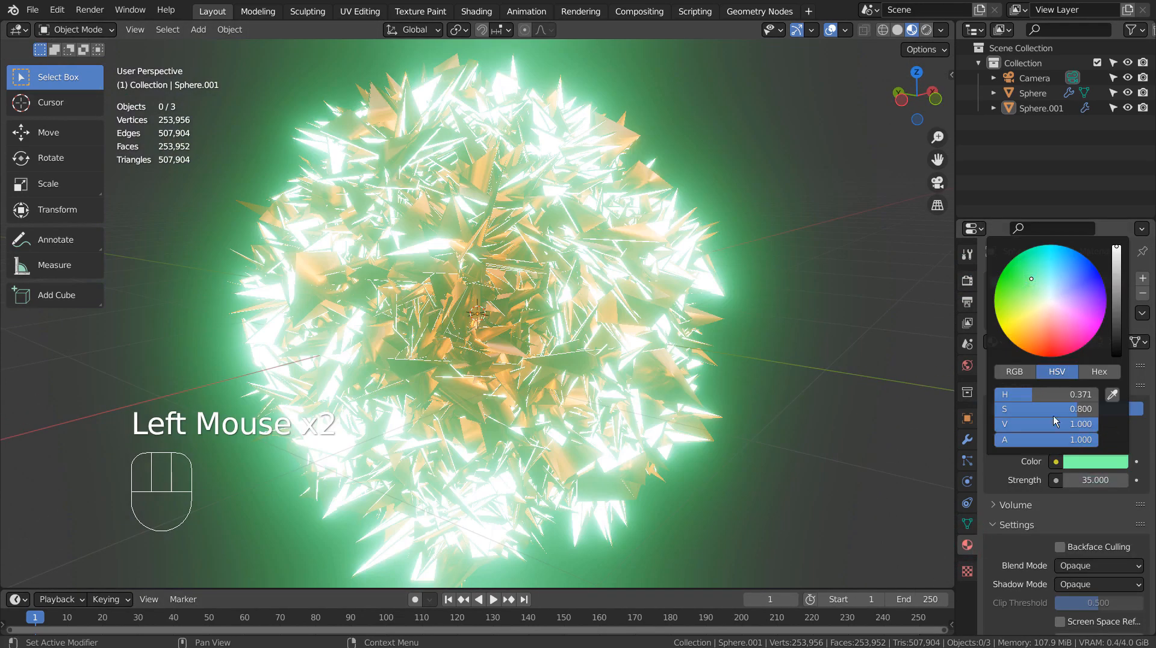
pyautogui.click(1084, 481)
pyautogui.press('Return')
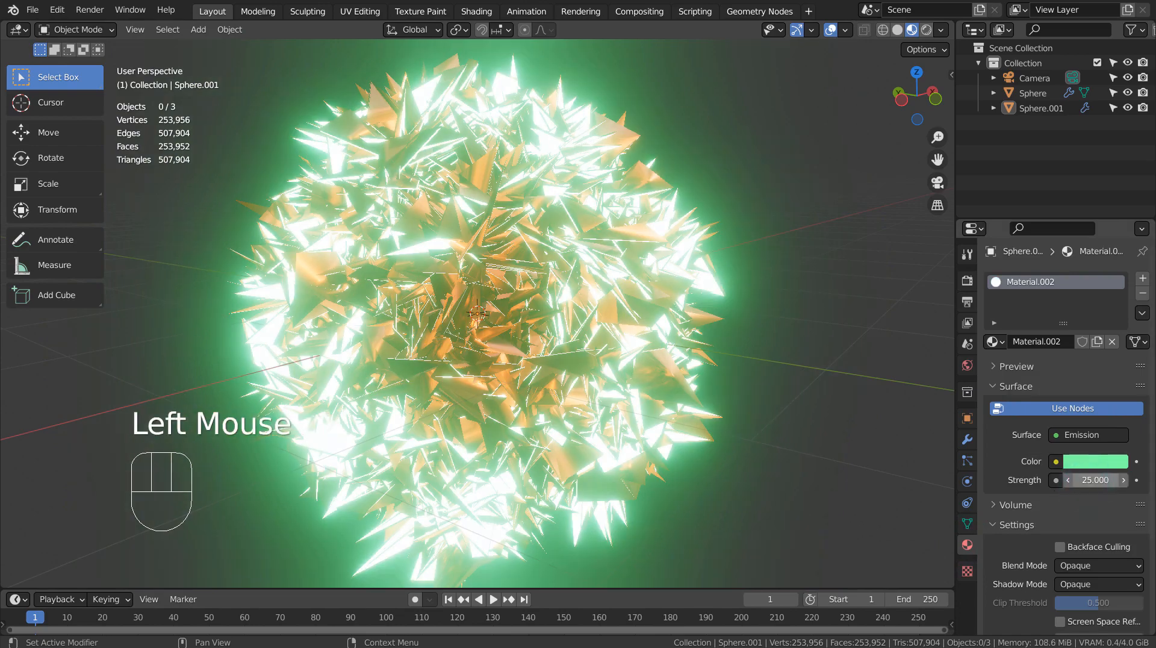
# - Lower the green emission's strength to 15 and check the glow around the spikes
pyautogui.click(1086, 483)
pyautogui.write('15')
pyautogui.press('Return')
pyautogui.scroll(-5, 927, 463)
pyautogui.moveTo(927, 461); pyautogui.dragTo(819, 414, button='middle')
pyautogui.scroll(3, 754, 387)
pyautogui.moveTo(754, 387); pyautogui.dragTo(869, 462, button='middle')
# - Set the Bloom radius to about 1.8 and the Bloom intensity to about 0.079
pyautogui.click(968, 280)
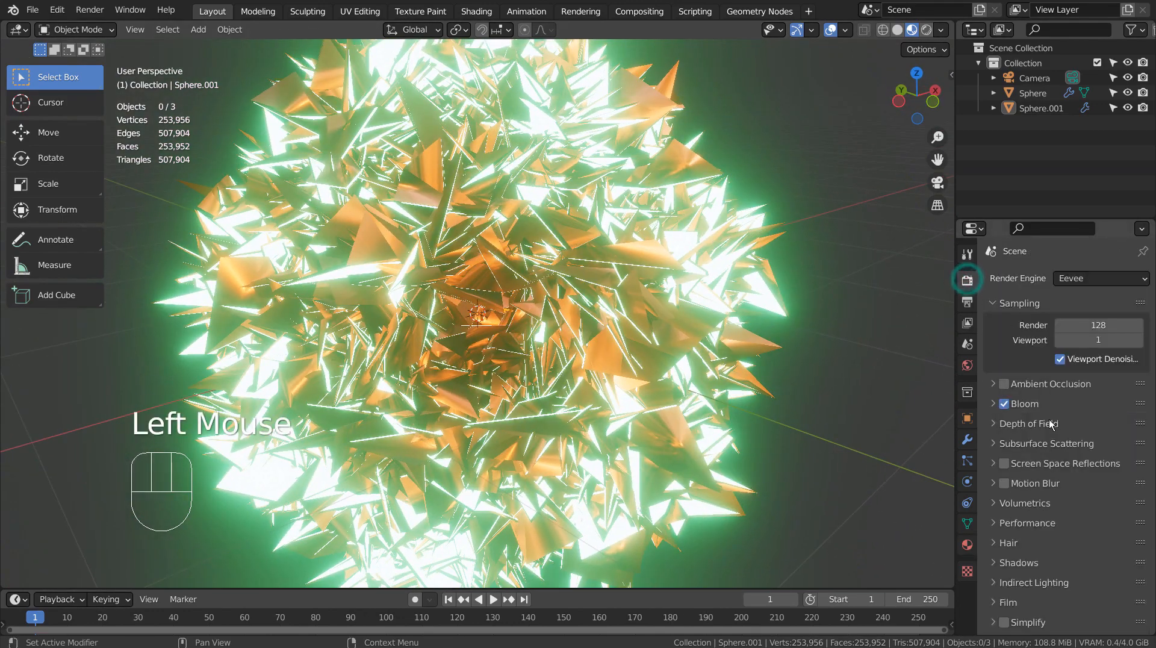
pyautogui.click(992, 404)
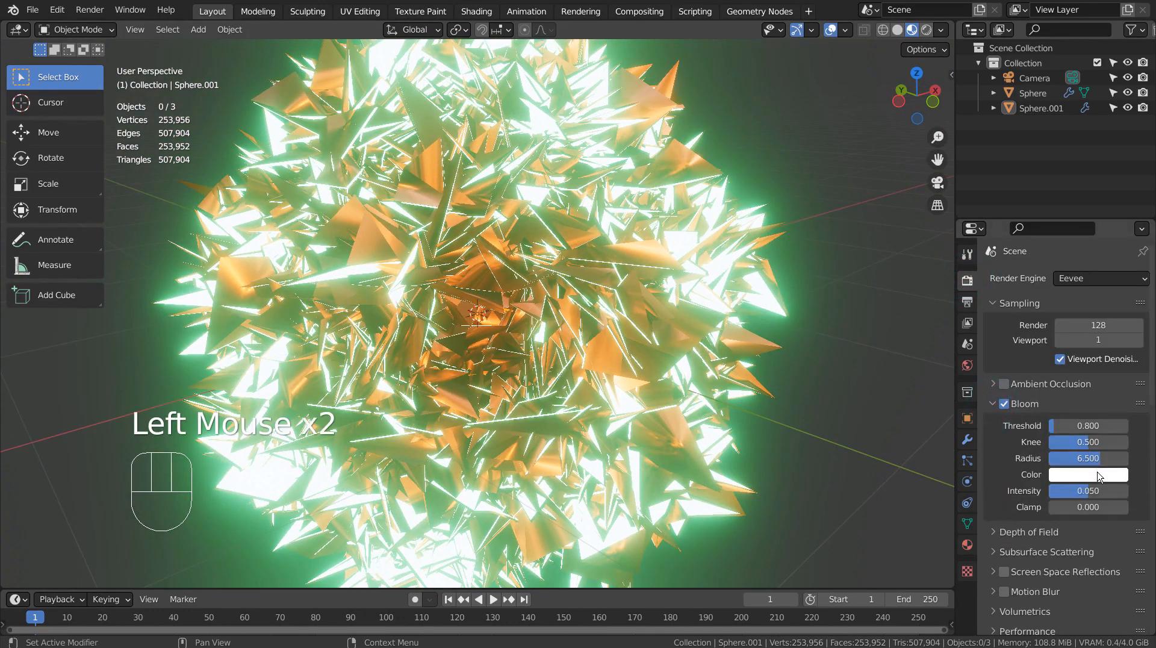
pyautogui.moveTo(1100, 458); pyautogui.dragTo(1081, 491)
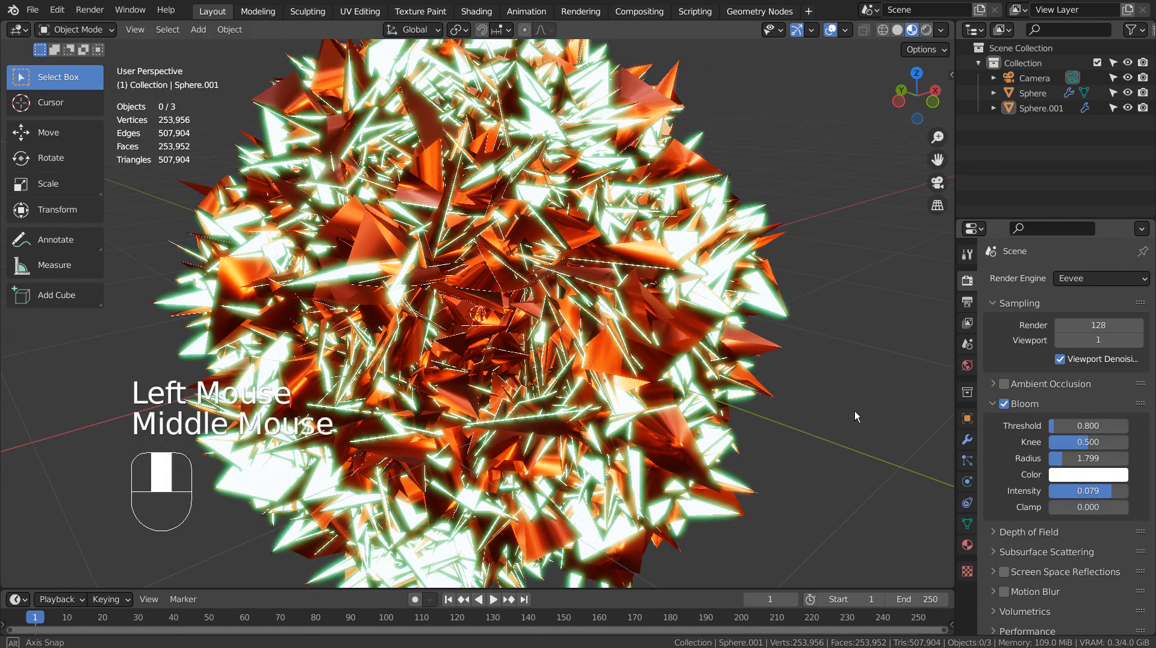
pyautogui.moveTo(855, 411); pyautogui.dragTo(700, 363, button='middle')
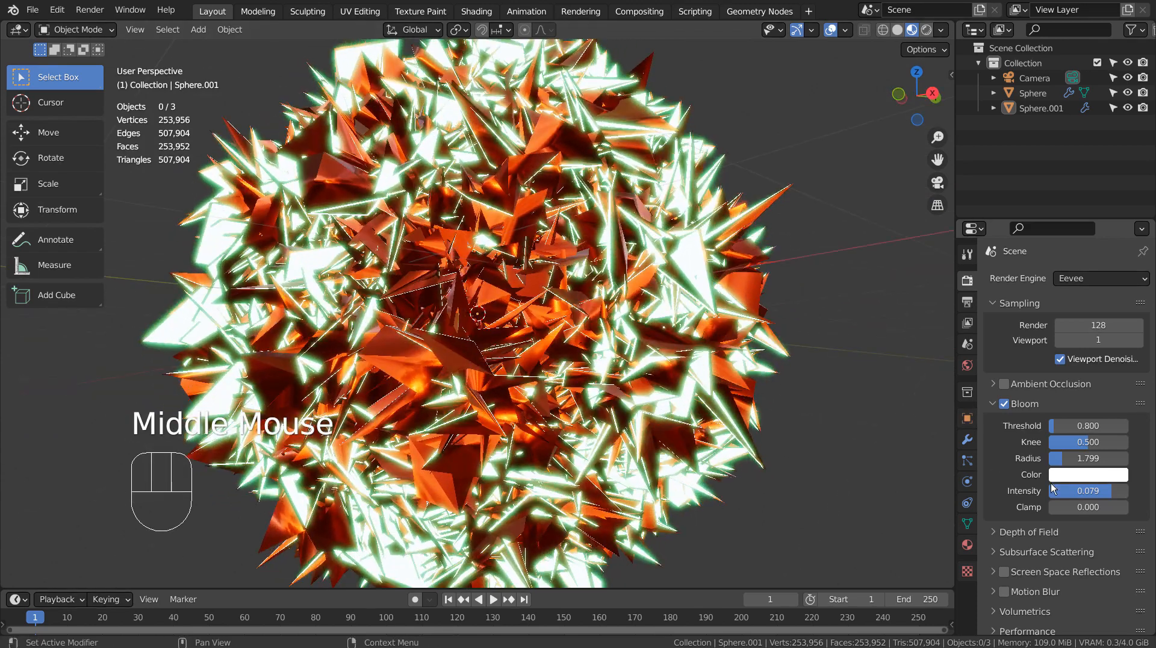
# - Select the inner sphere and change its emission color to a blue with hue 0.644 and saturation 0.988
pyautogui.click(1049, 108)
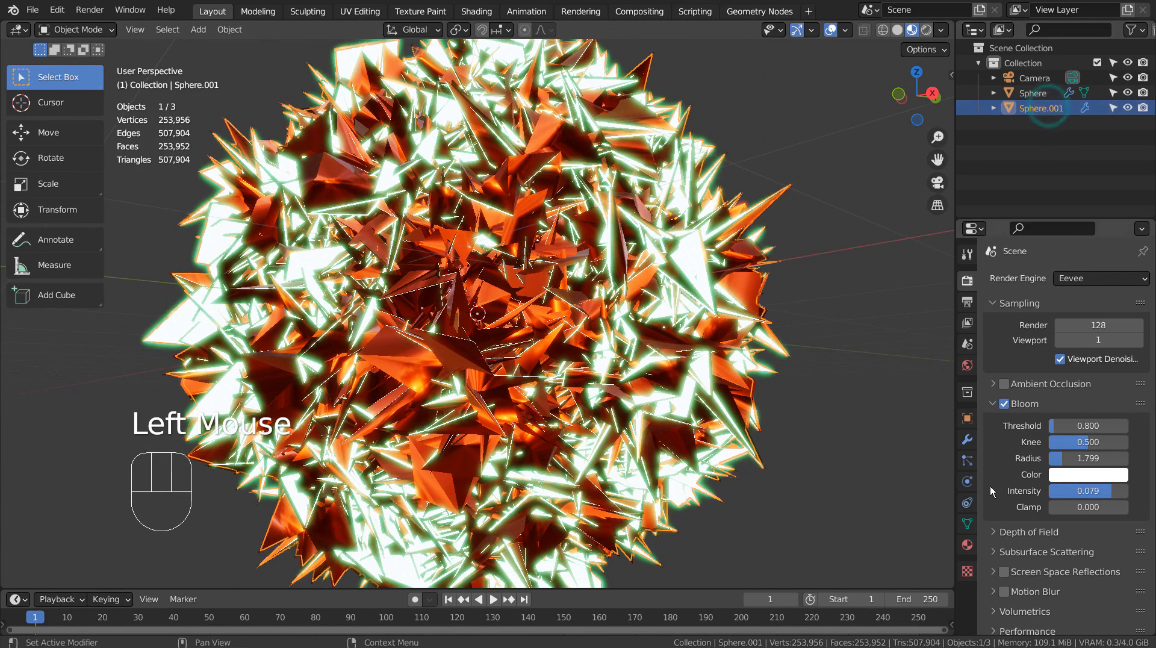
pyautogui.click(968, 545)
pyautogui.click(1096, 460)
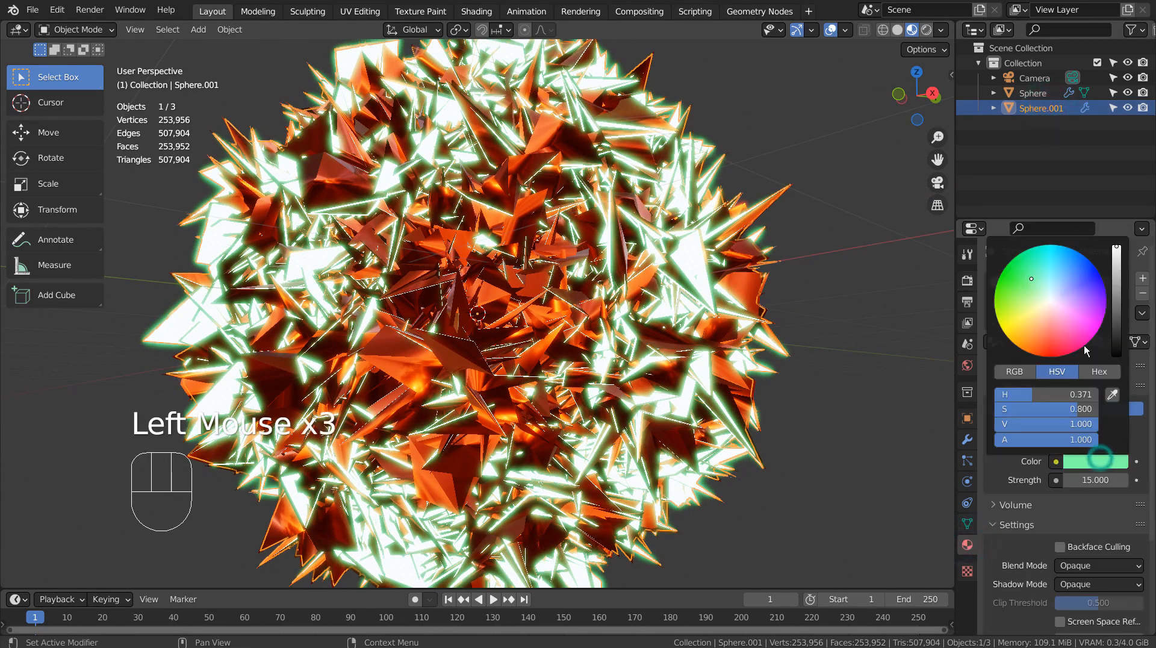
pyautogui.click(1084, 262)
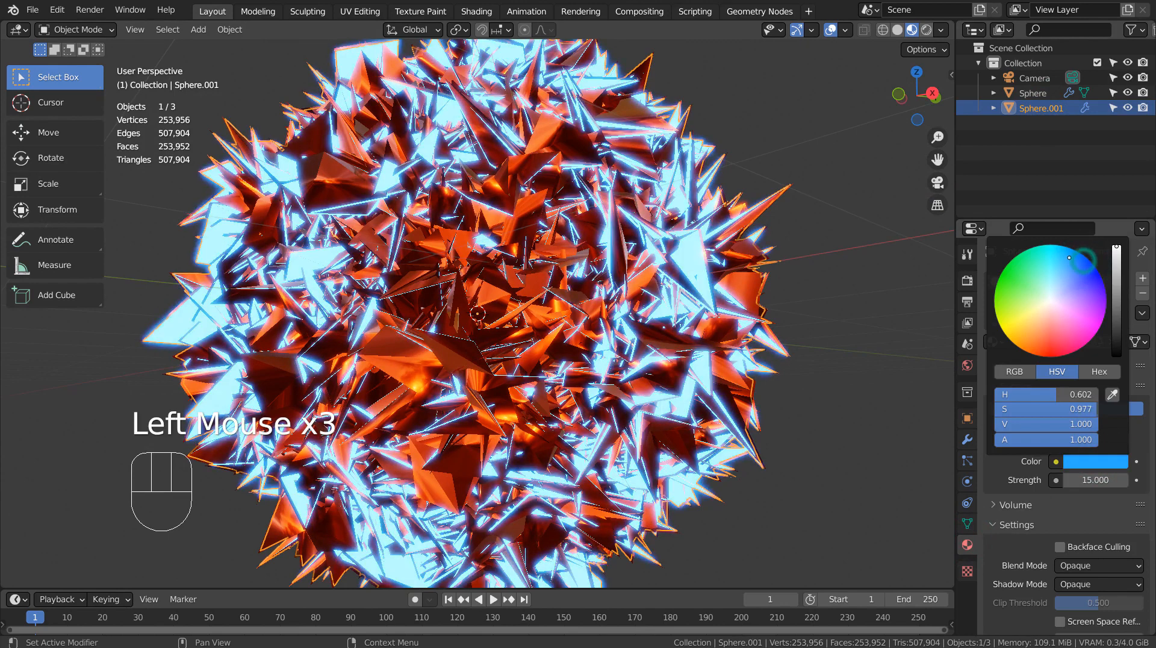
pyautogui.click(1091, 264)
pyautogui.click(1082, 262)
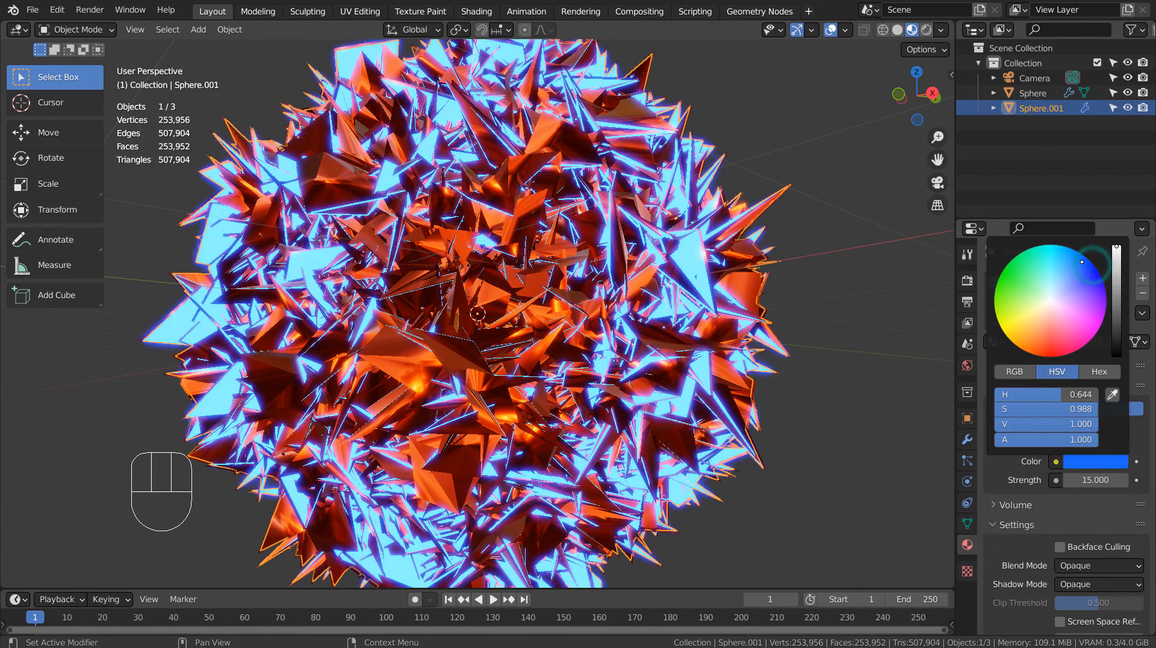
# - Raise the blue emission's strength to 355
pyautogui.click(1095, 499)
pyautogui.moveTo(1098, 483); pyautogui.dragTo(1132, 483)
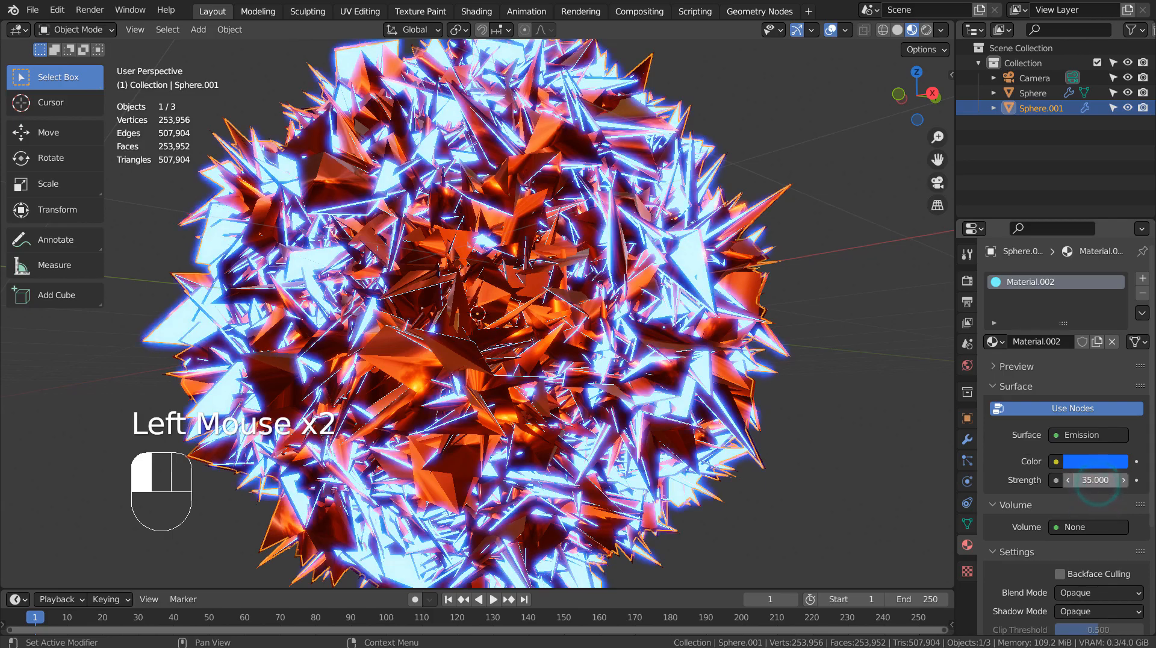
pyautogui.write('5')
pyautogui.press('Return')
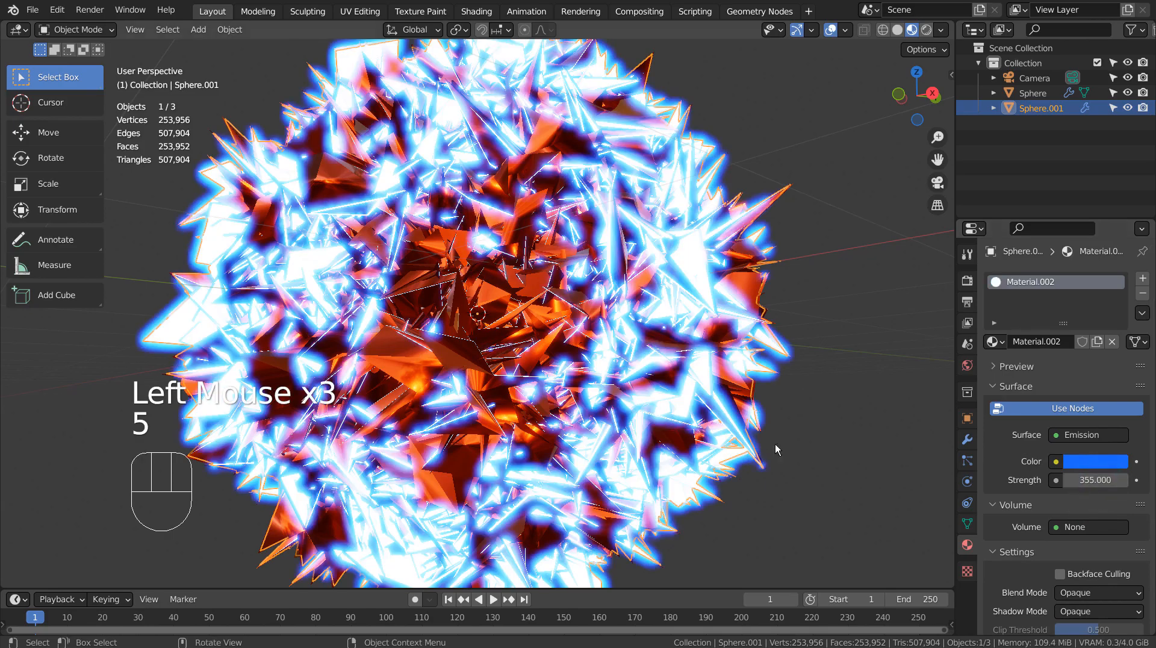
# - Inspect the glow on the spiky sphere and set the emission strength to 35
pyautogui.moveTo(602, 385); pyautogui.dragTo(620, 460, button='middle')
pyautogui.scroll(3, 636, 431)
pyautogui.scroll(-5, 621, 460)
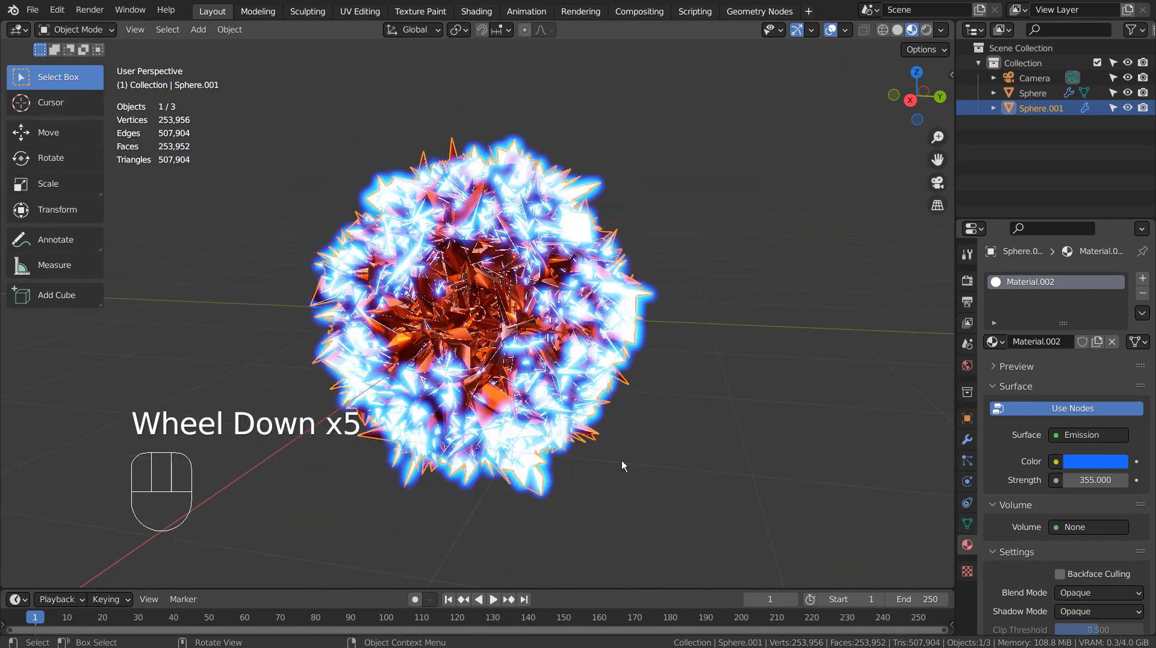
pyautogui.moveTo(1097, 483); pyautogui.dragTo(1071, 483)
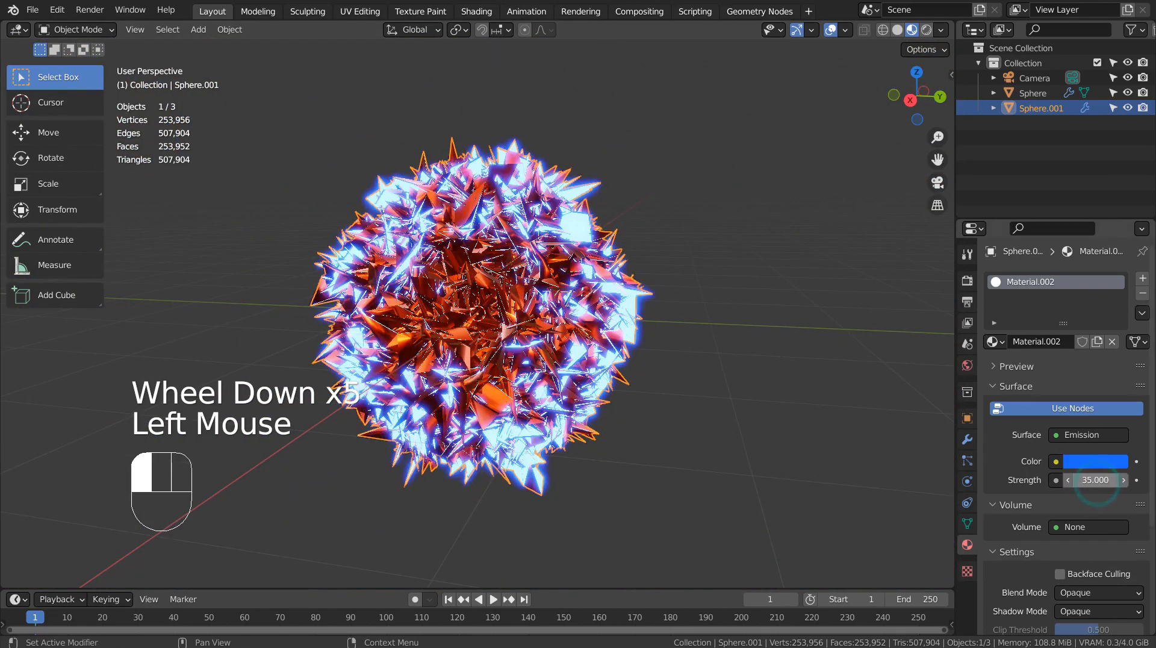
# - Try a pale turquoise and a pinkish red as the inner sphere's emission color
pyautogui.click(1096, 464)
pyautogui.click(1045, 281)
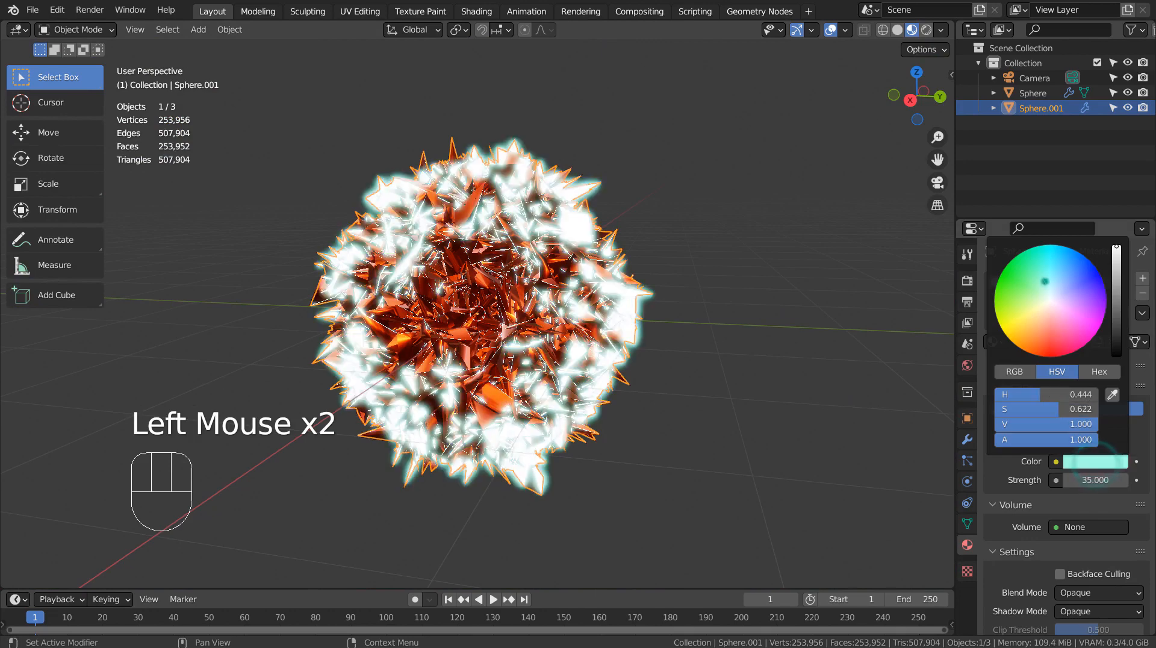
pyautogui.moveTo(1034, 295)
pyautogui.mouseDown()
pyautogui.moveTo(1037, 341)
pyautogui.moveTo(1075, 340)
pyautogui.mouseUp()
pyautogui.scroll(3, 663, 361)
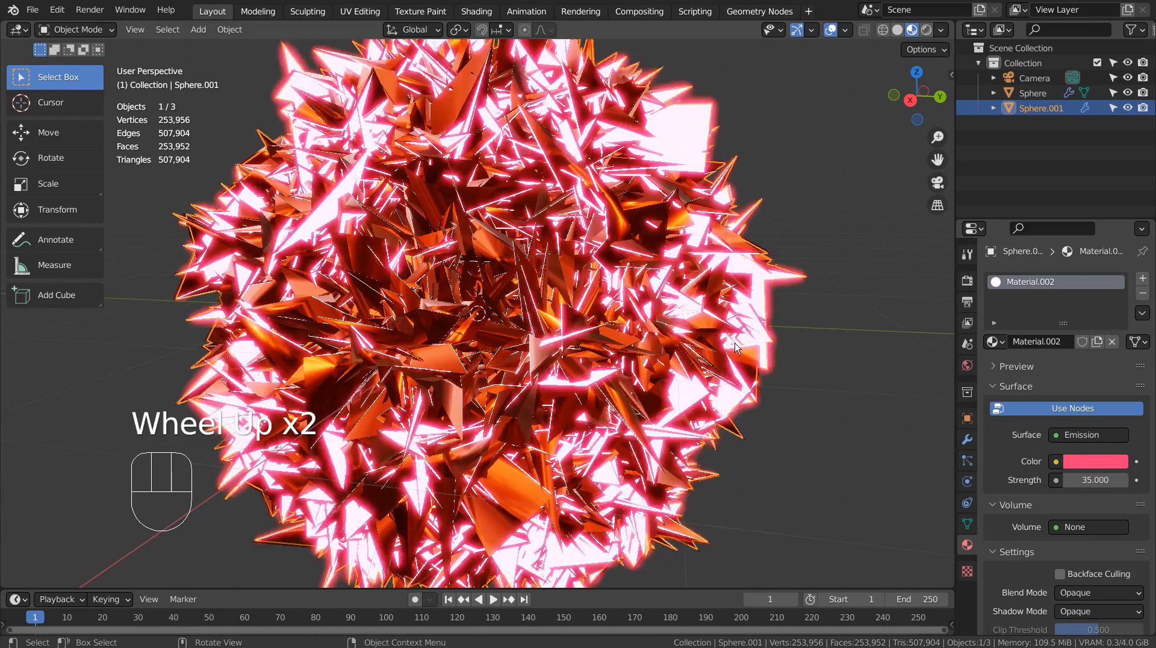
pyautogui.moveTo(693, 365); pyautogui.dragTo(867, 364, button='middle')
pyautogui.scroll(-3, 867, 364)
# - Set the inner sphere's emission color to a saturated blue
pyautogui.click(1116, 471)
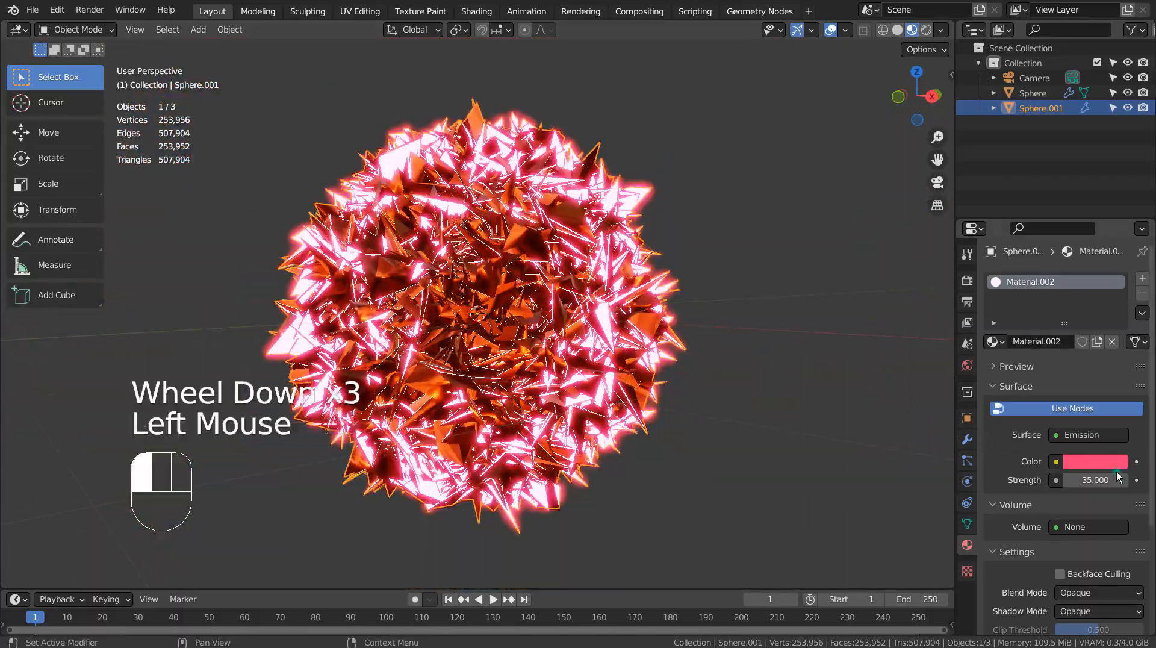
pyautogui.click(1102, 462)
pyautogui.moveTo(1097, 295); pyautogui.dragTo(1086, 267)
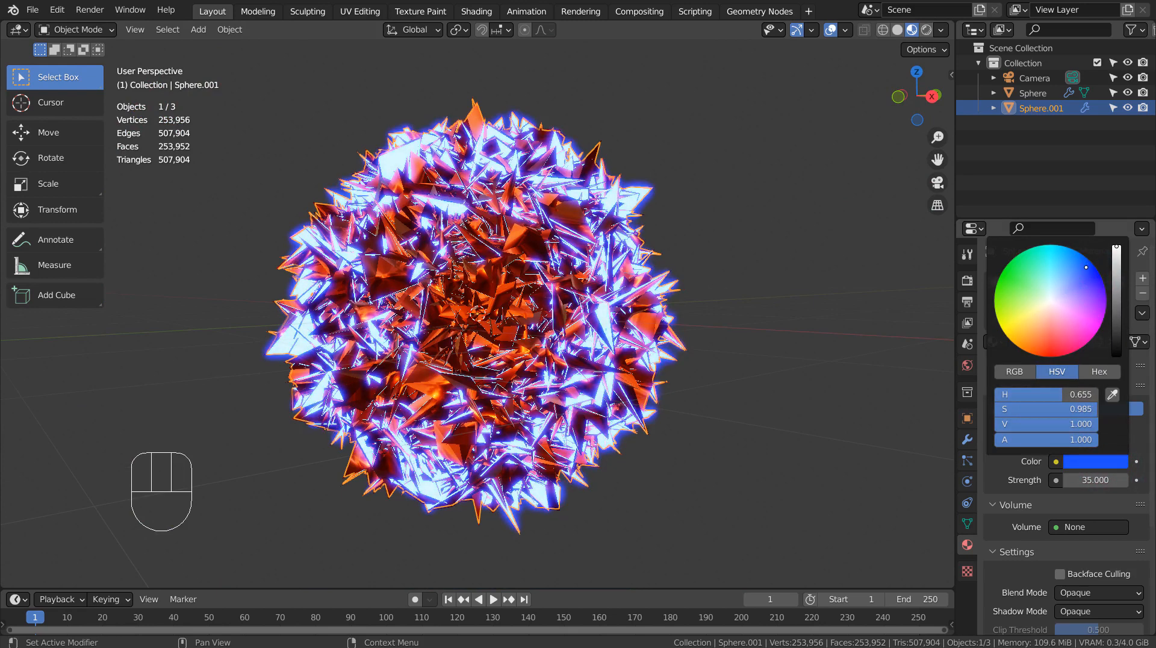
# - Hide the viewport overlays and maximize the 3D viewport with nothing selected
pyautogui.click(760, 301)
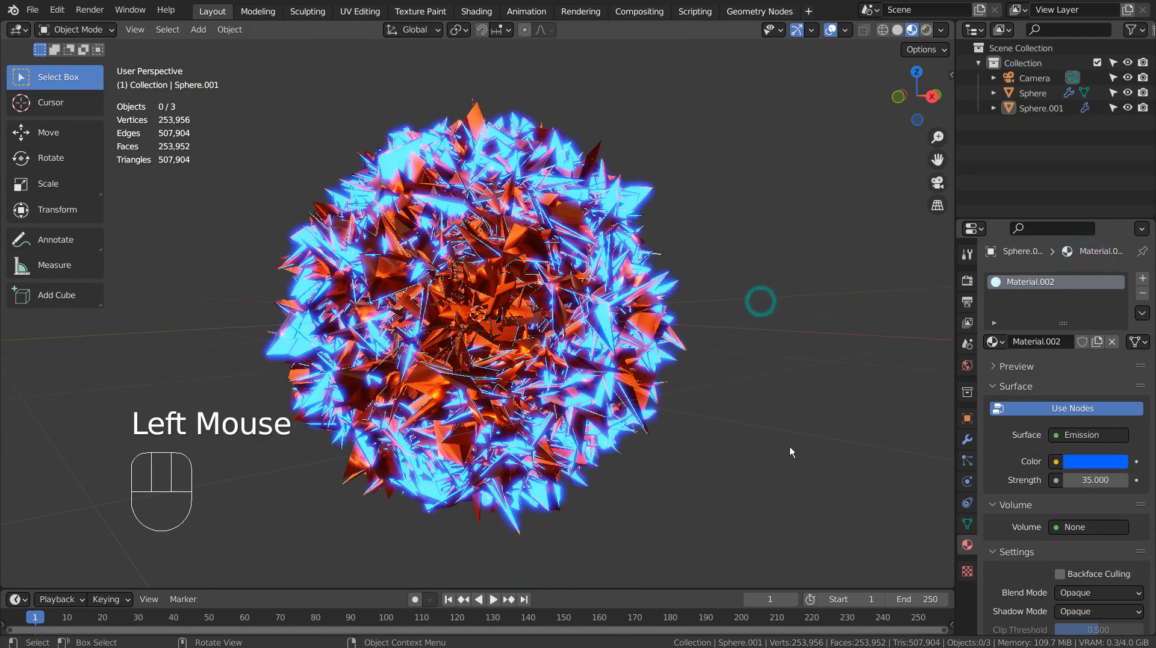
pyautogui.click(831, 30)
pyautogui.hotkey('ctrl', 'space')
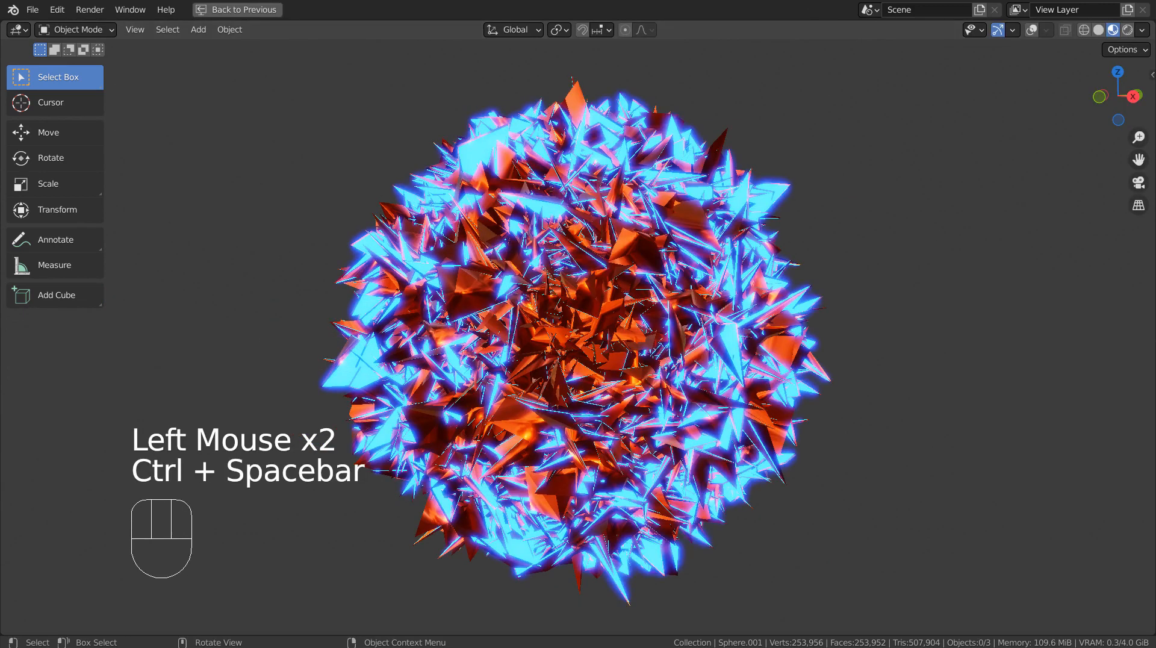